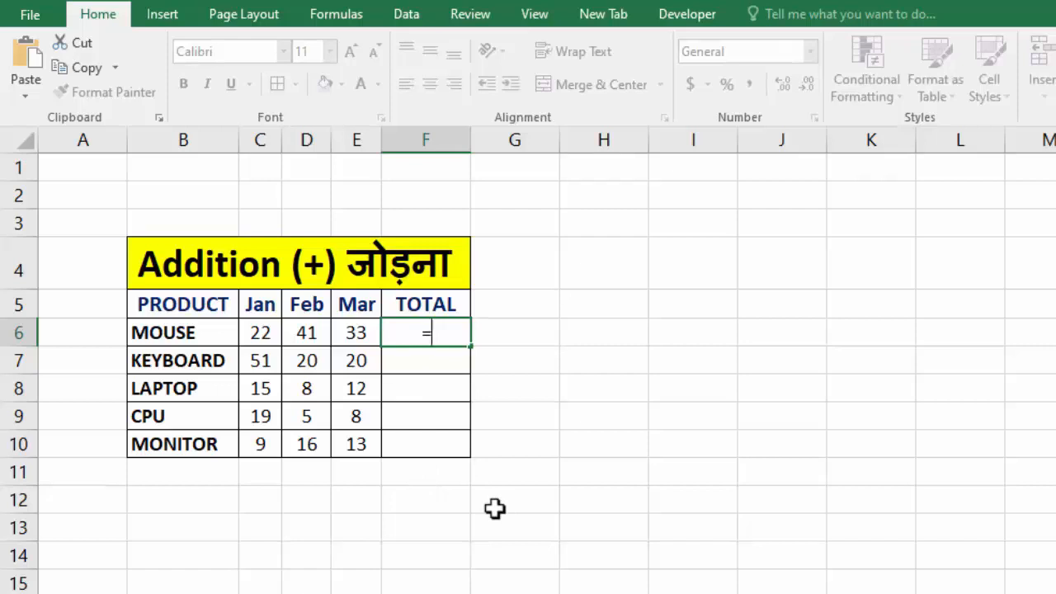
- Complete the MOUSE total in F6 with the formula =E6+D6+C6
left_click(363, 335)
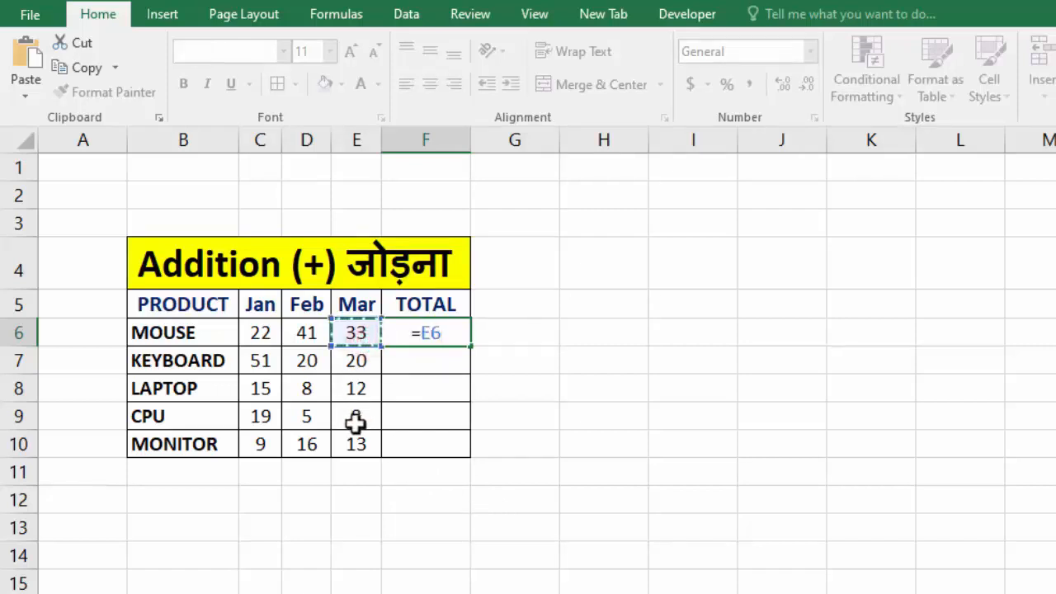
type("+")
left_click(305, 334)
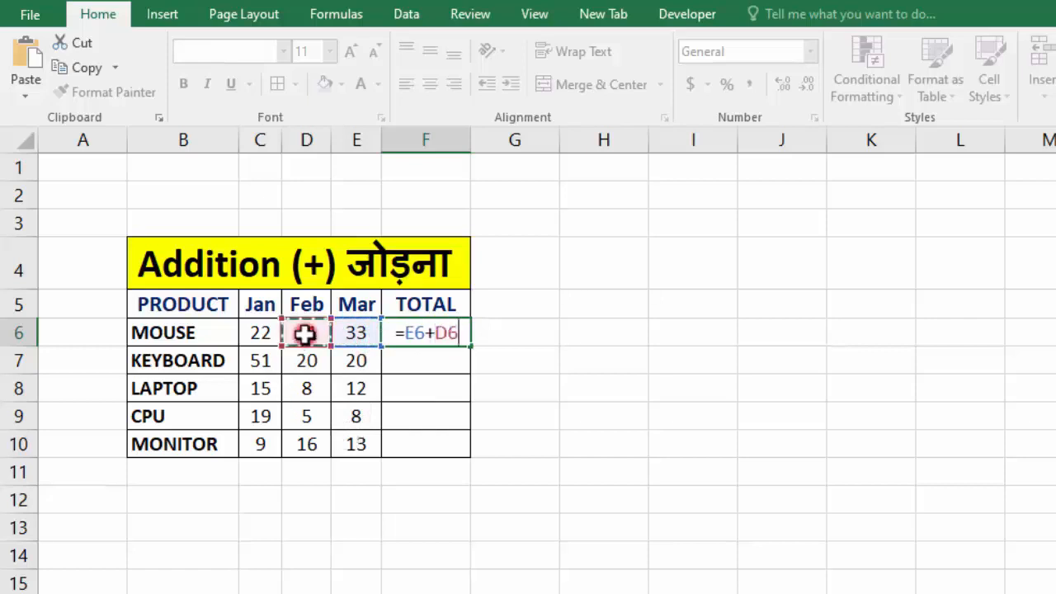
type("+")
left_click(261, 335)
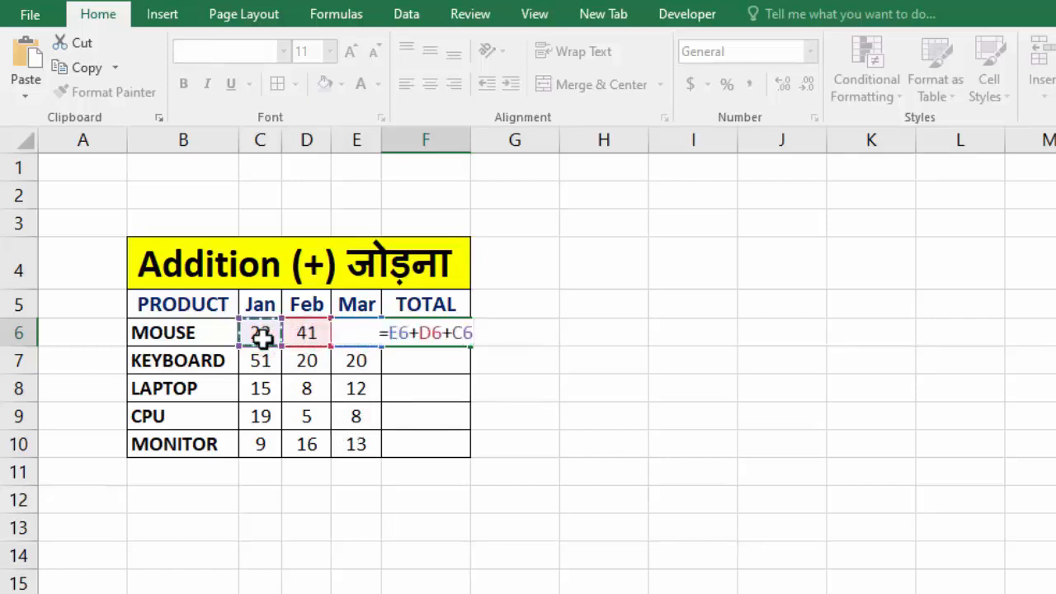
key("Return")
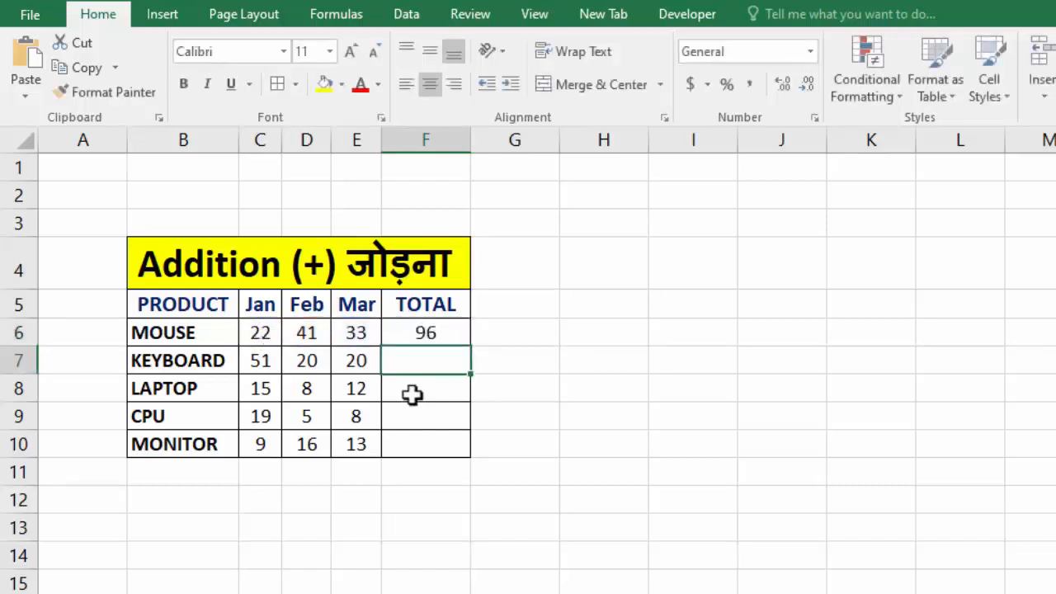
- Fill the addition formula from F6 down the TOTAL column to the MONITOR row
left_click(446, 337)
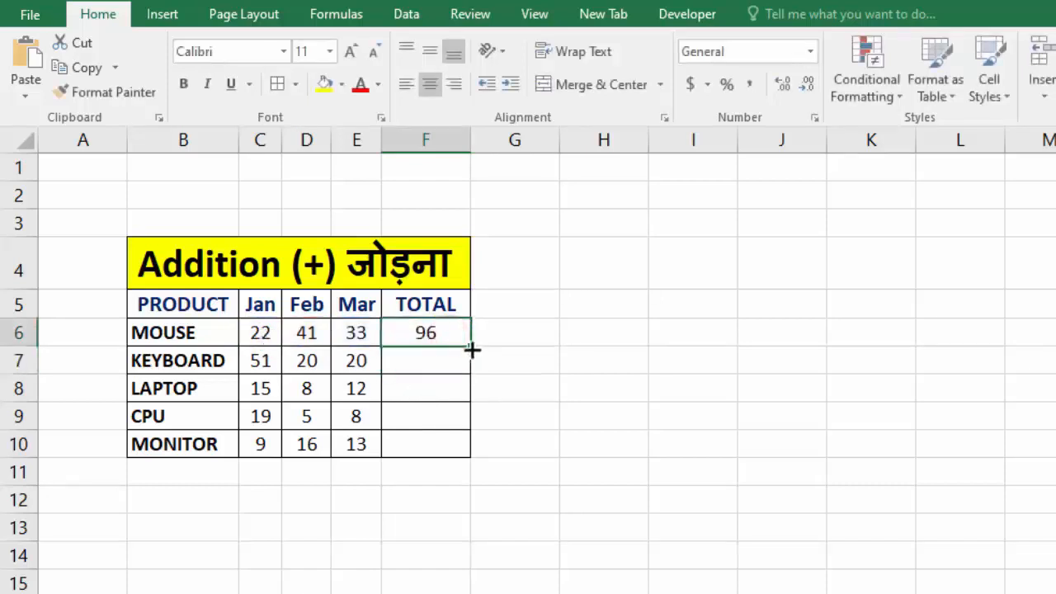
left_click_drag(470, 347, 467, 380)
double_click(471, 376)
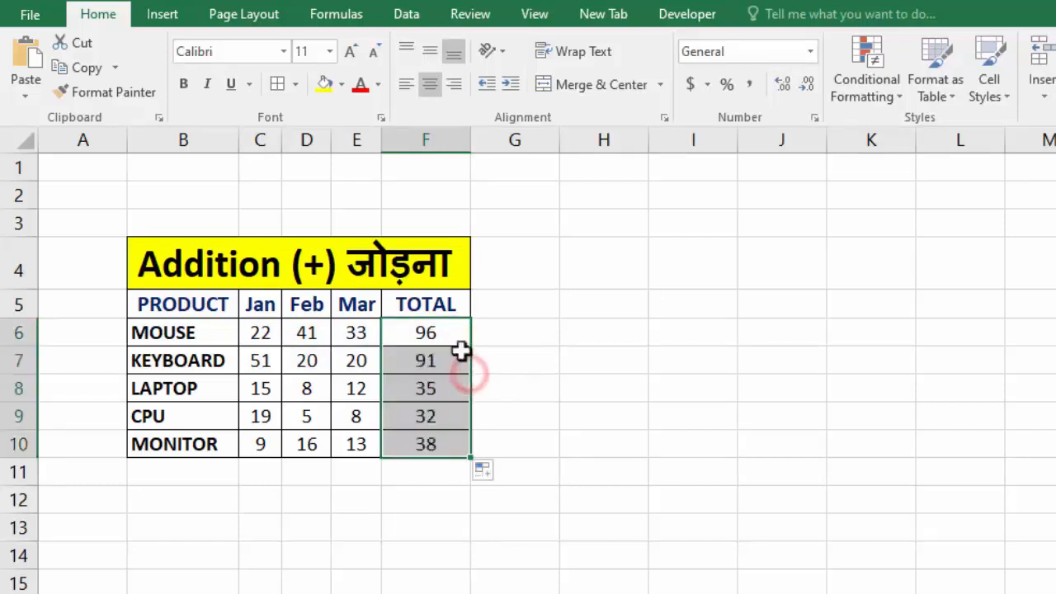
left_click(434, 516)
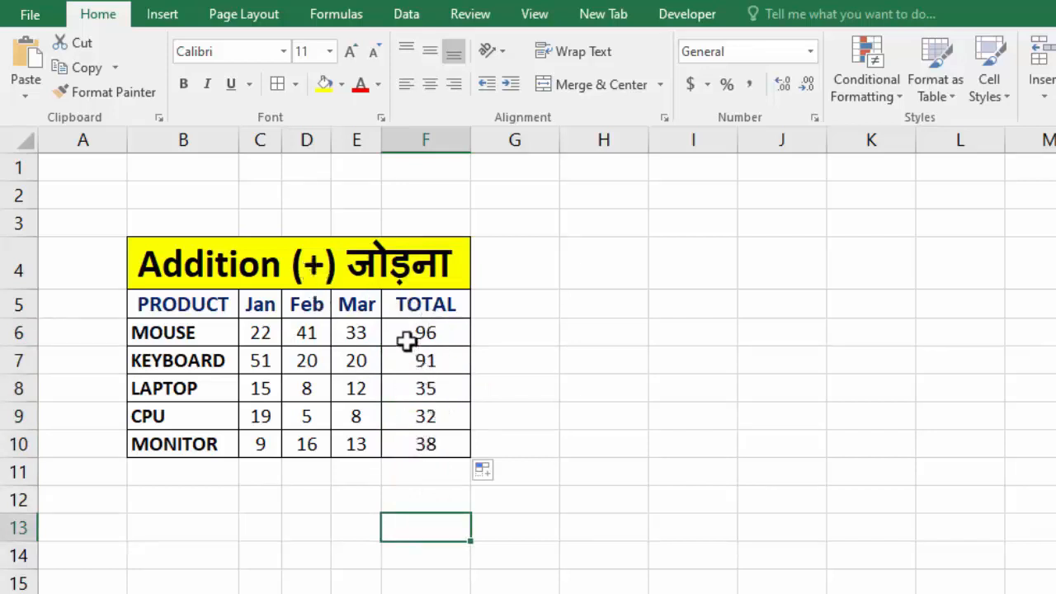
- Clear all product totals in F6:F10
left_click_drag(407, 341, 415, 452)
key("Delete")
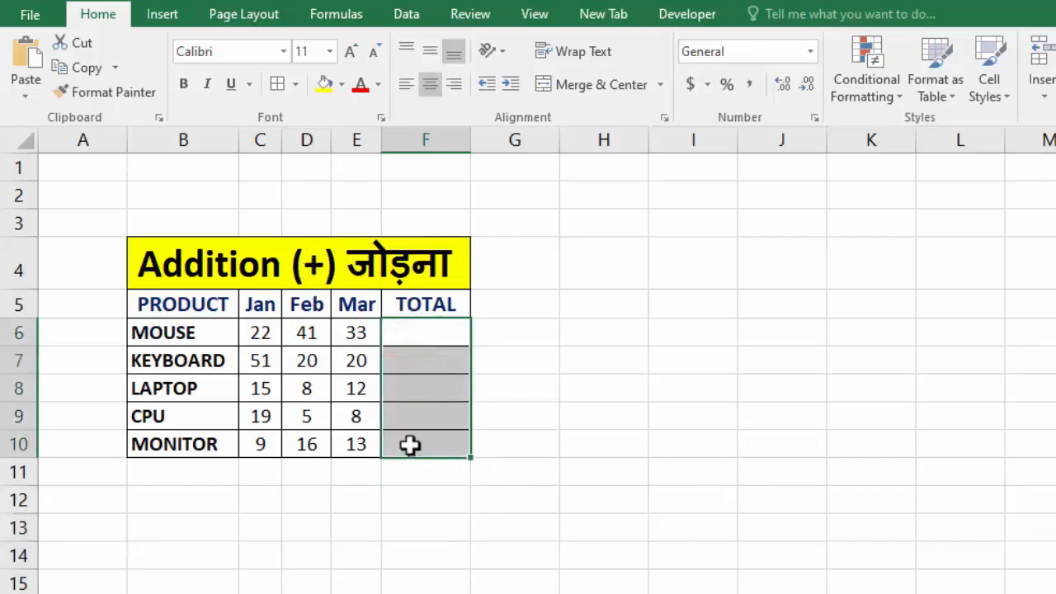
left_click(509, 378)
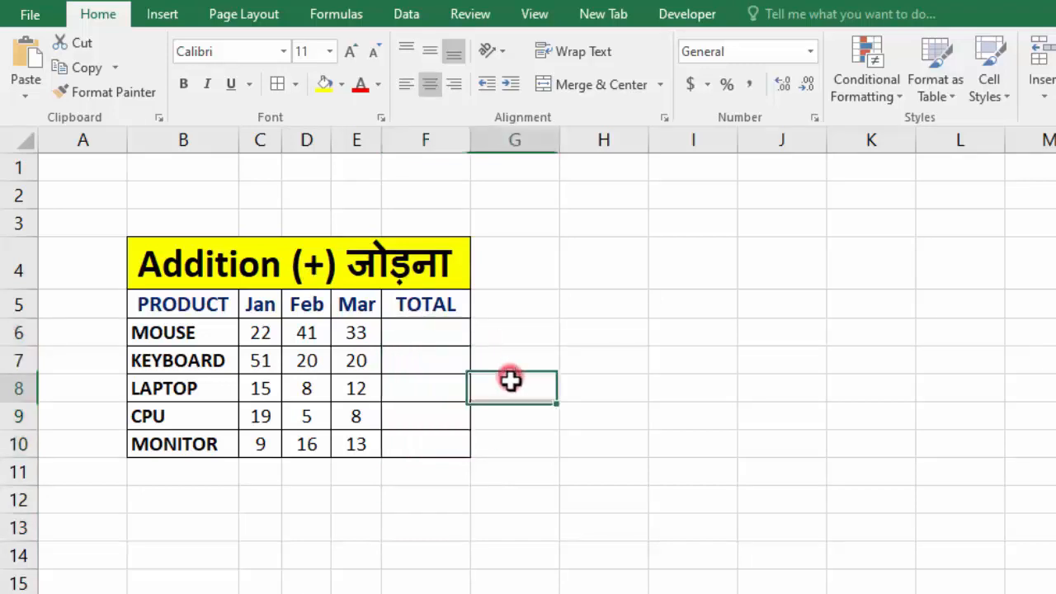
- Total the MOUSE row's January to March values in F6 with the formula =SUM(C6:E6)
left_click(438, 339)
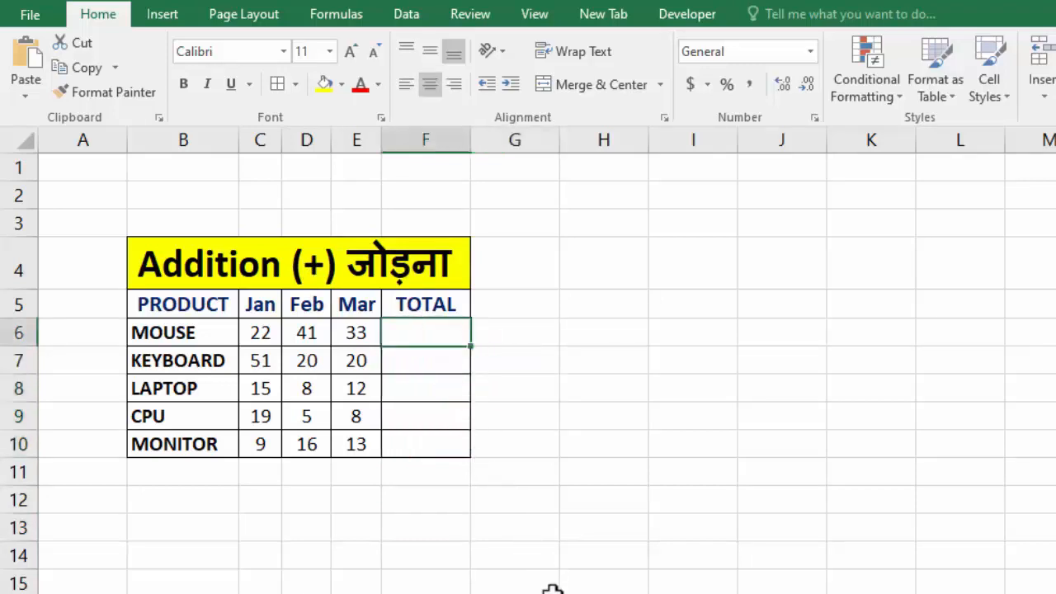
type("=s")
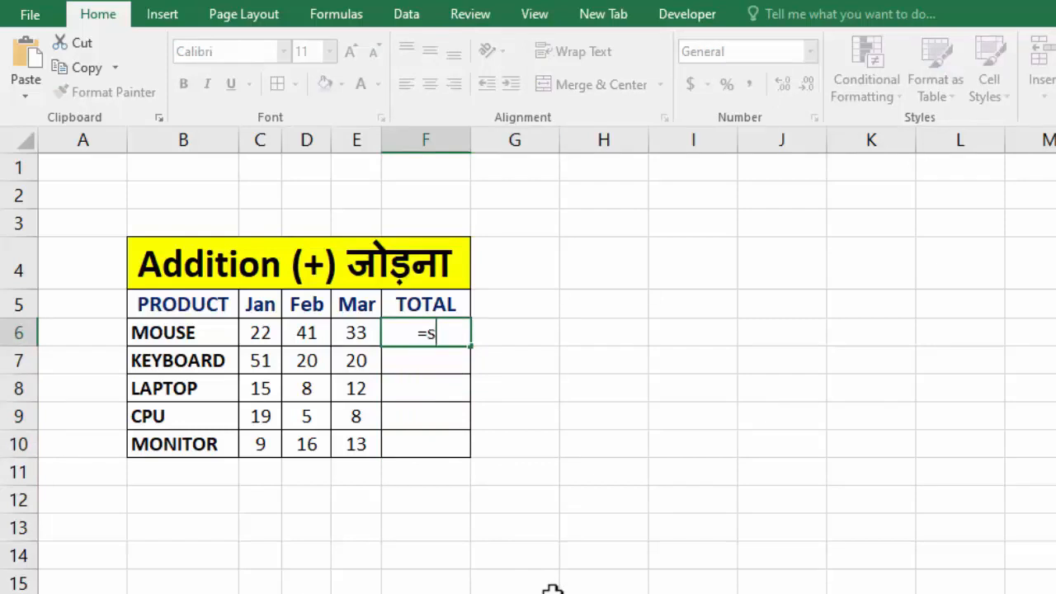
type("um")
key("BackSpace")
key("BackSpace")
key("BackSpace")
type("SUM")
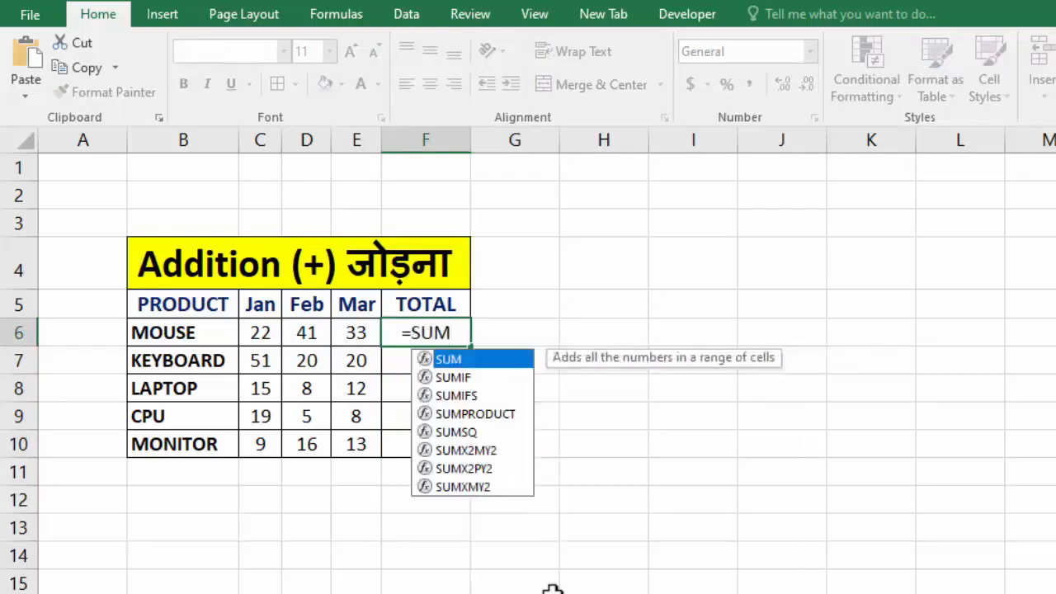
type("(")
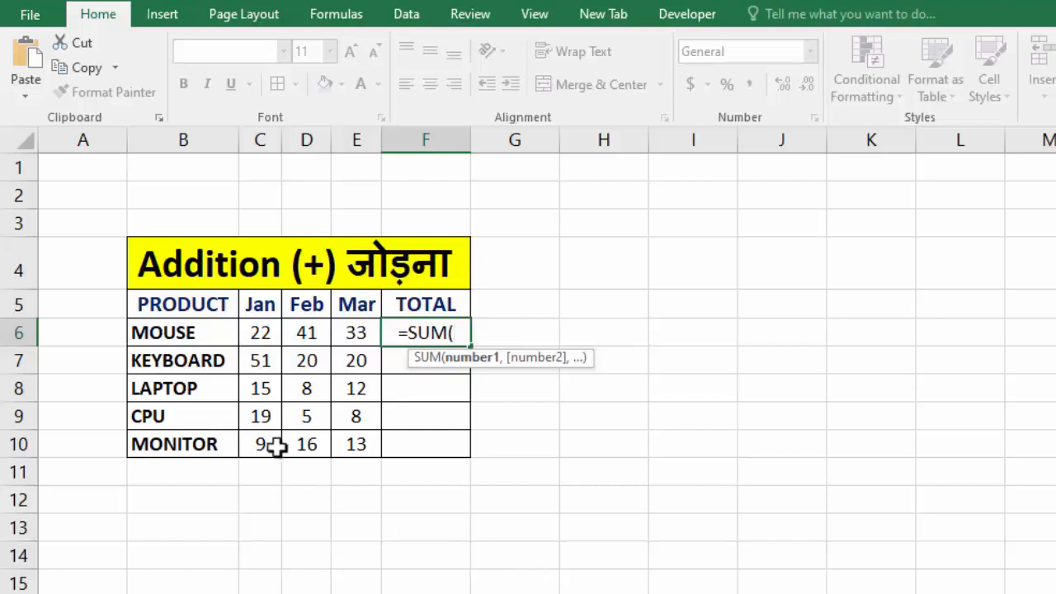
left_click_drag(258, 331, 354, 332)
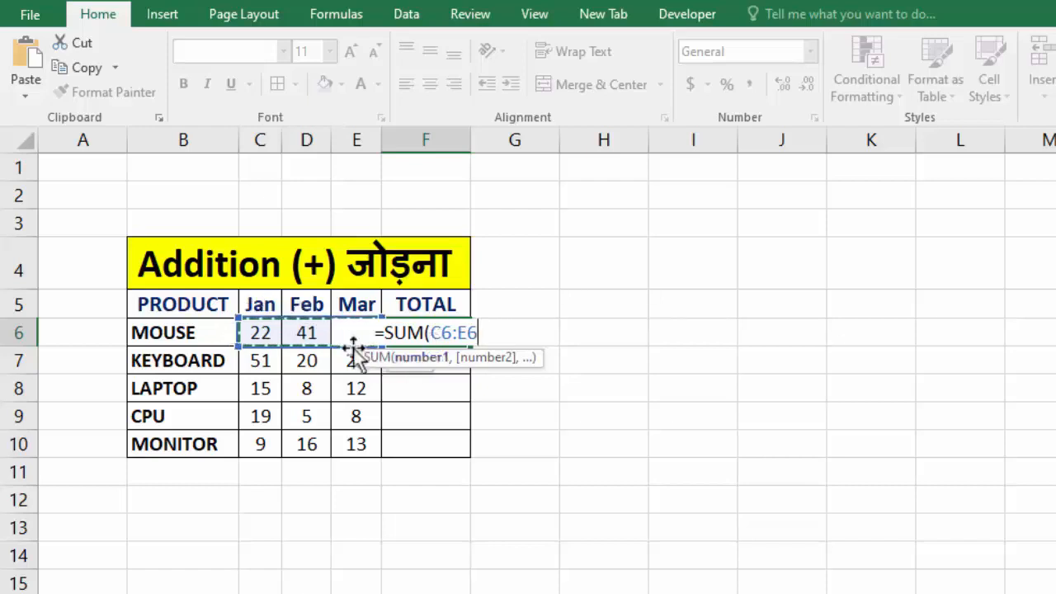
type(")")
key("Return")
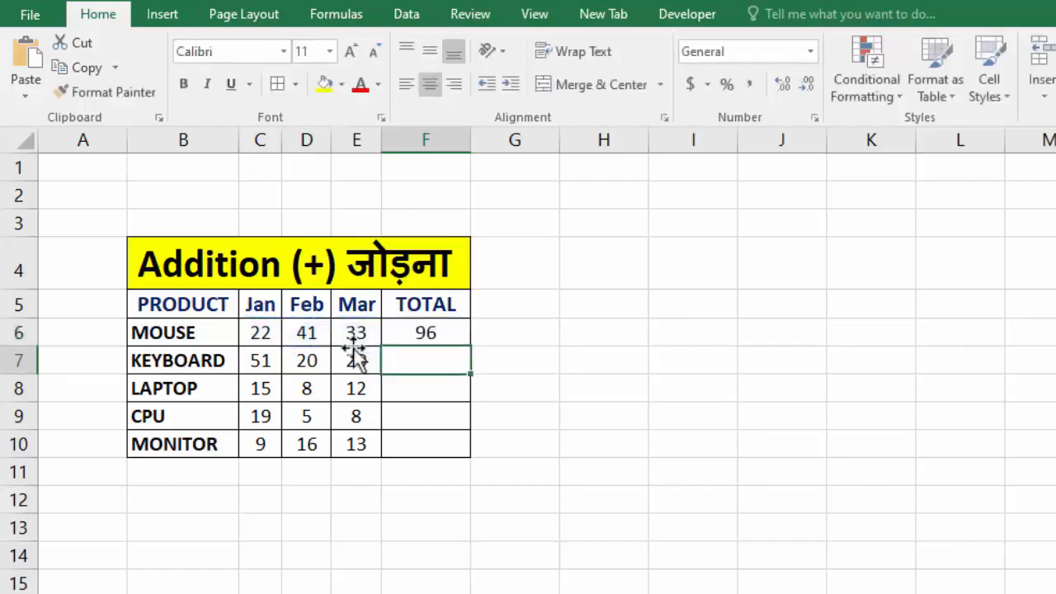
- Fill the SUM formula from F6 down the TOTAL column to F10
left_click(437, 333)
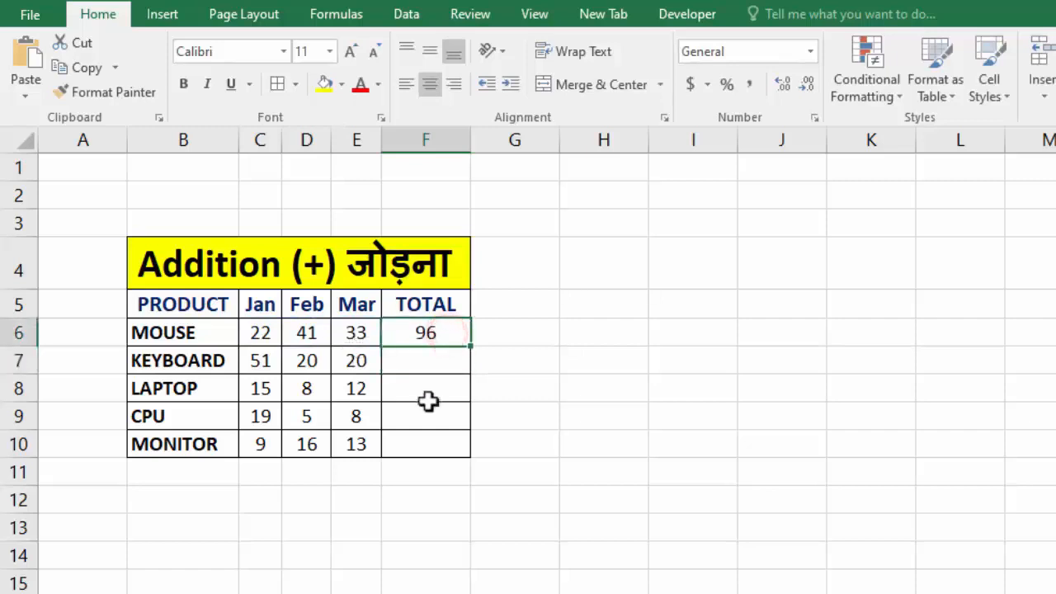
double_click(472, 347)
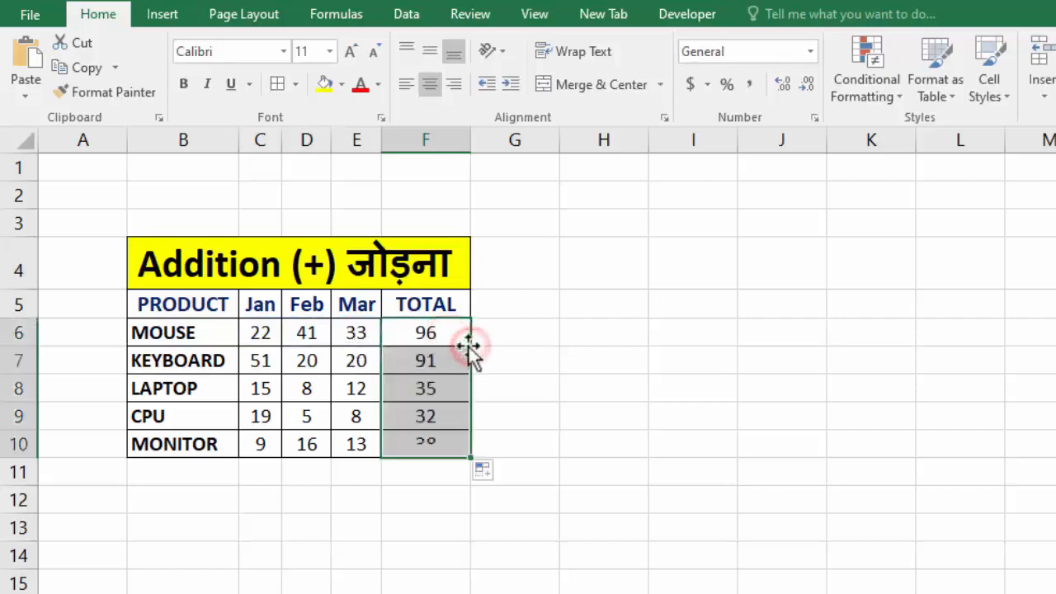
left_click(407, 509)
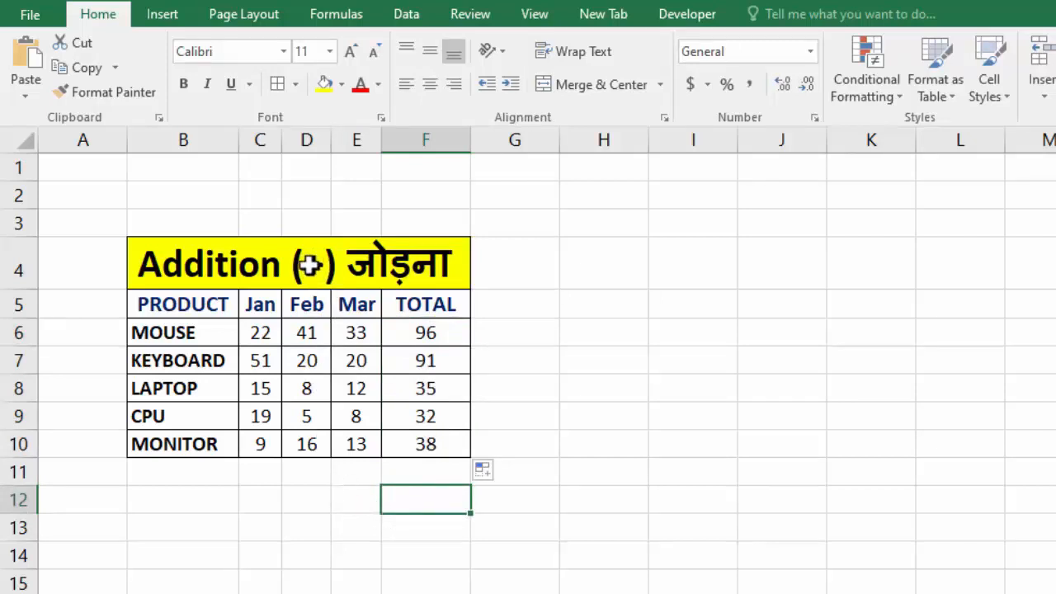
- Set the MOUSE row's January value to 23 and check the row's total
left_click(422, 331)
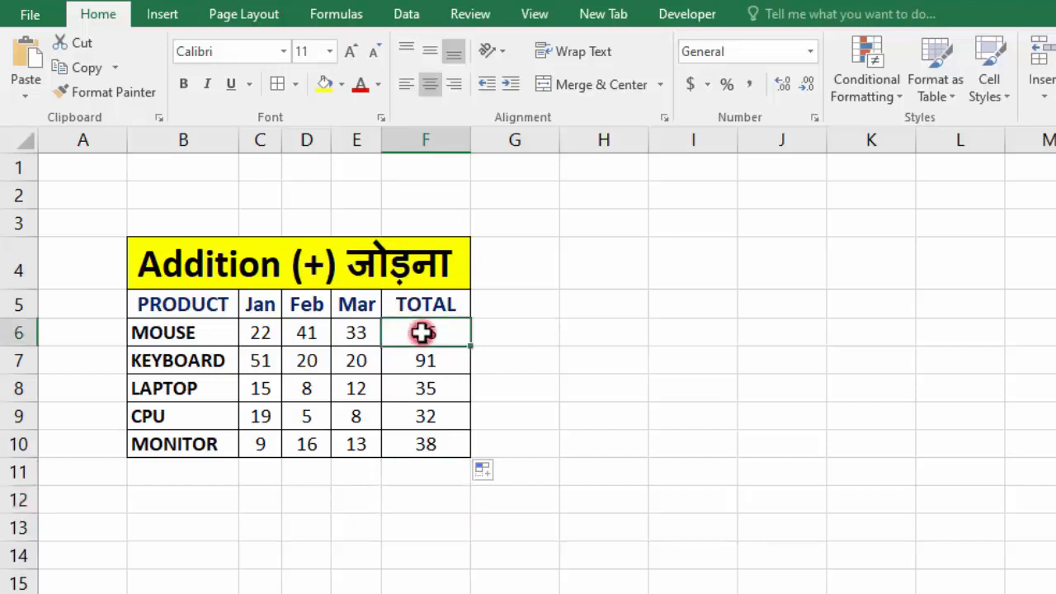
left_click_drag(259, 336, 355, 337)
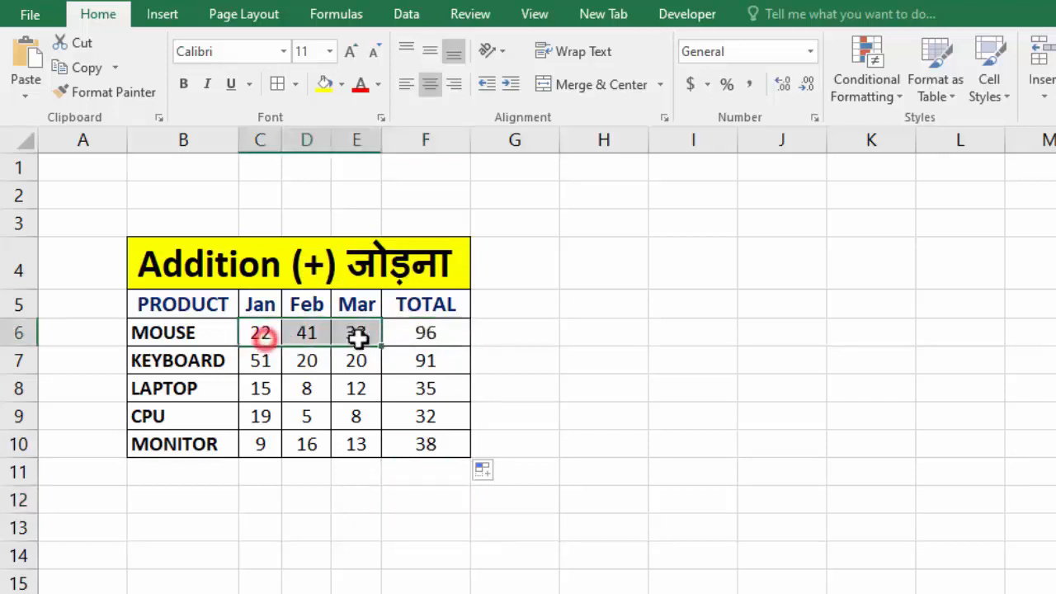
left_click(256, 333)
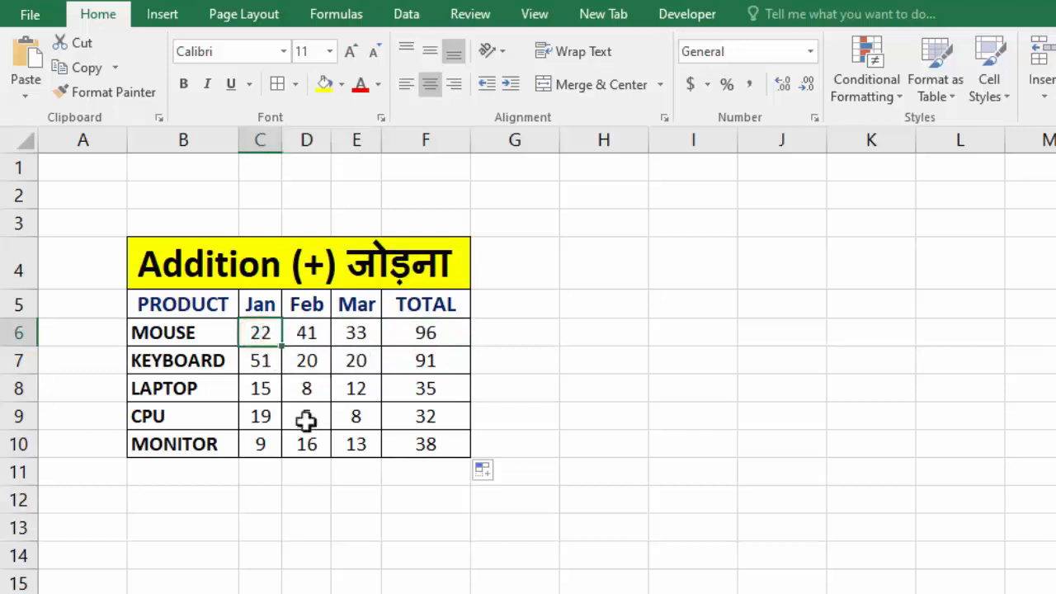
type("2")
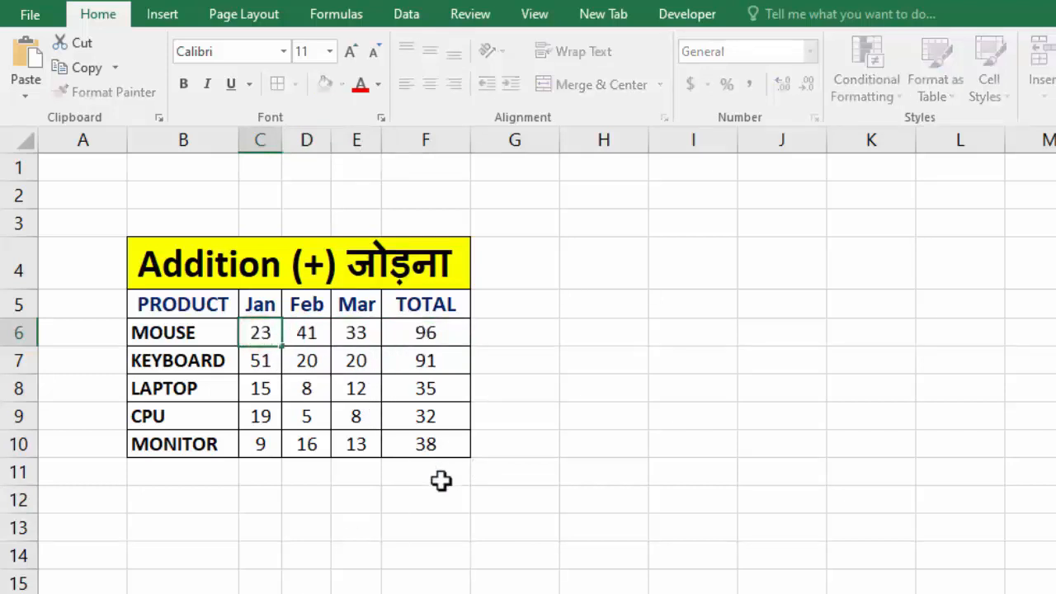
left_click_drag(440, 481, 440, 489)
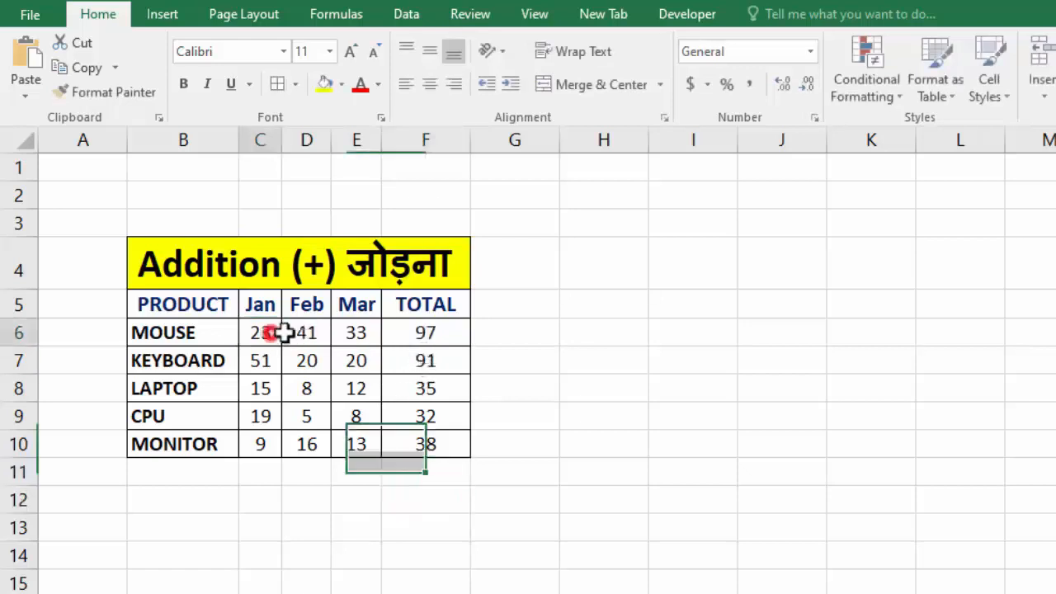
left_click_drag(276, 331, 363, 332)
left_click(417, 332)
left_click_drag(276, 334, 302, 334)
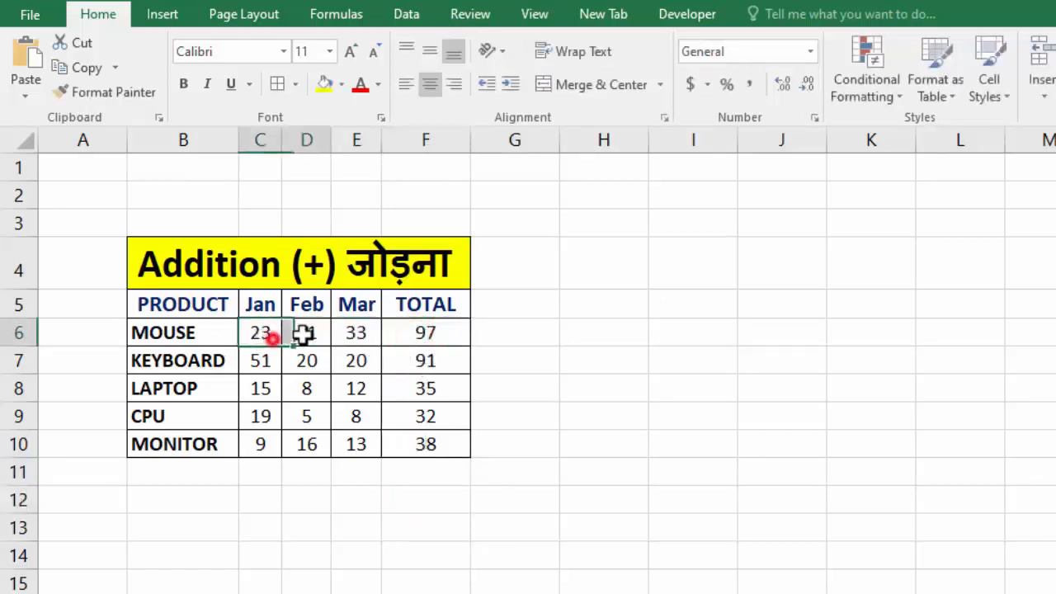
left_click(428, 332)
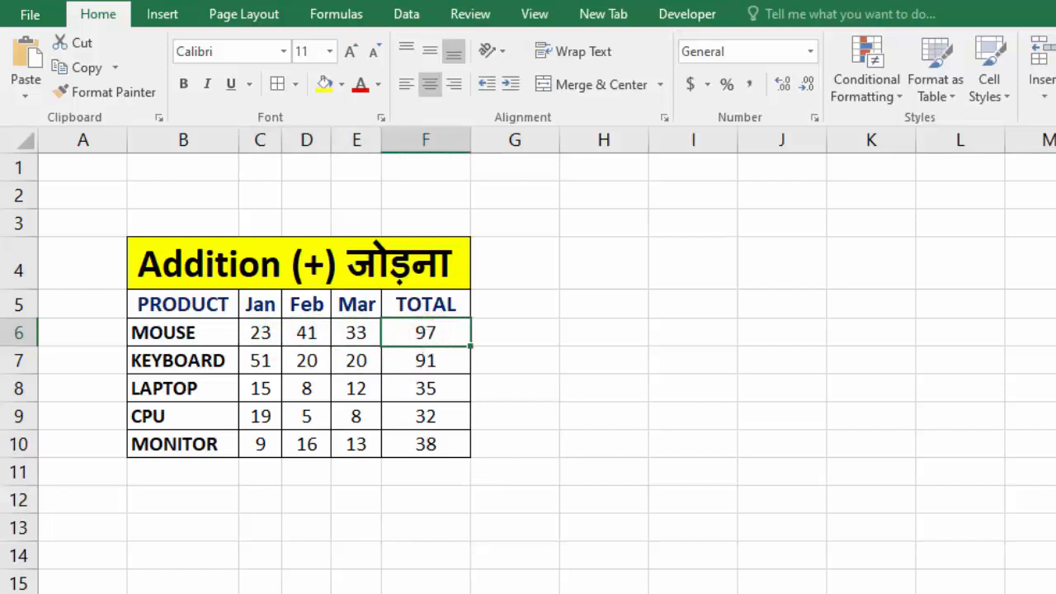
- Switch to the Subtract (-) worksheet and examine the ad services with their expenses
left_click_drag(440, 479, 441, 489)
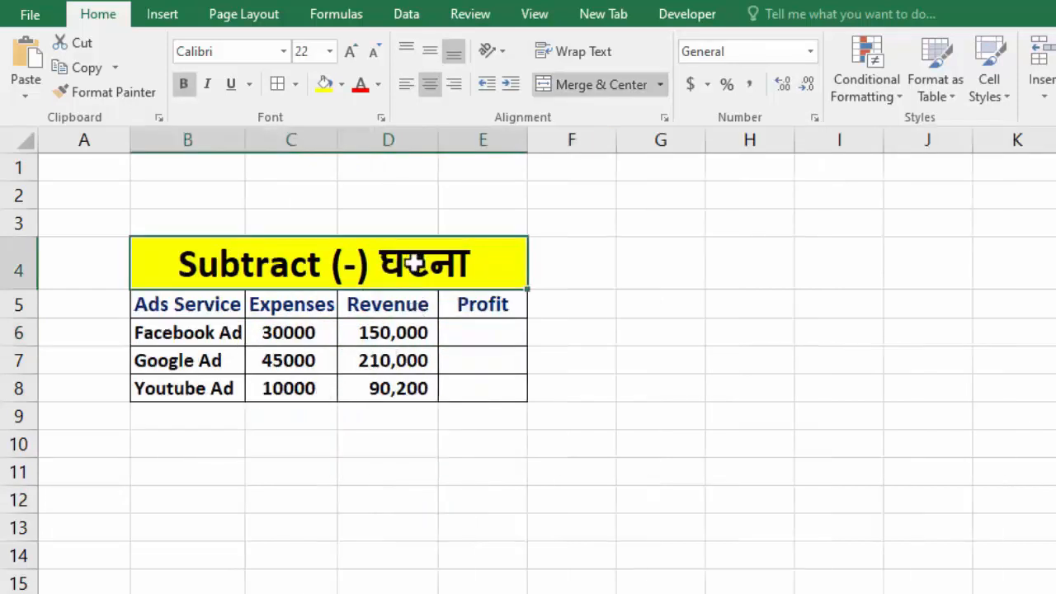
left_click(262, 453)
left_click(369, 443)
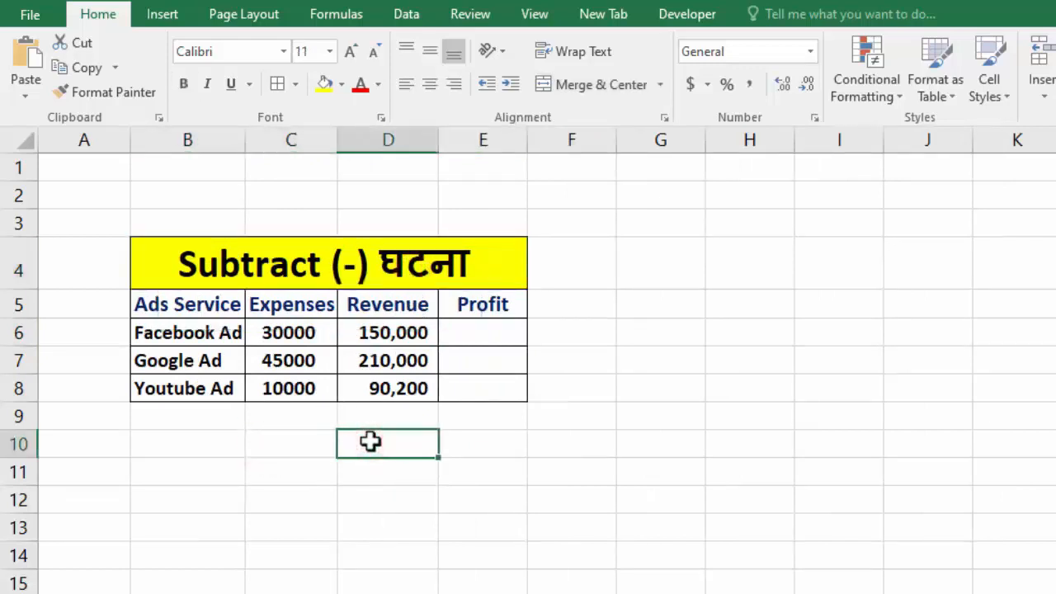
left_click_drag(204, 309, 405, 382)
left_click(169, 313)
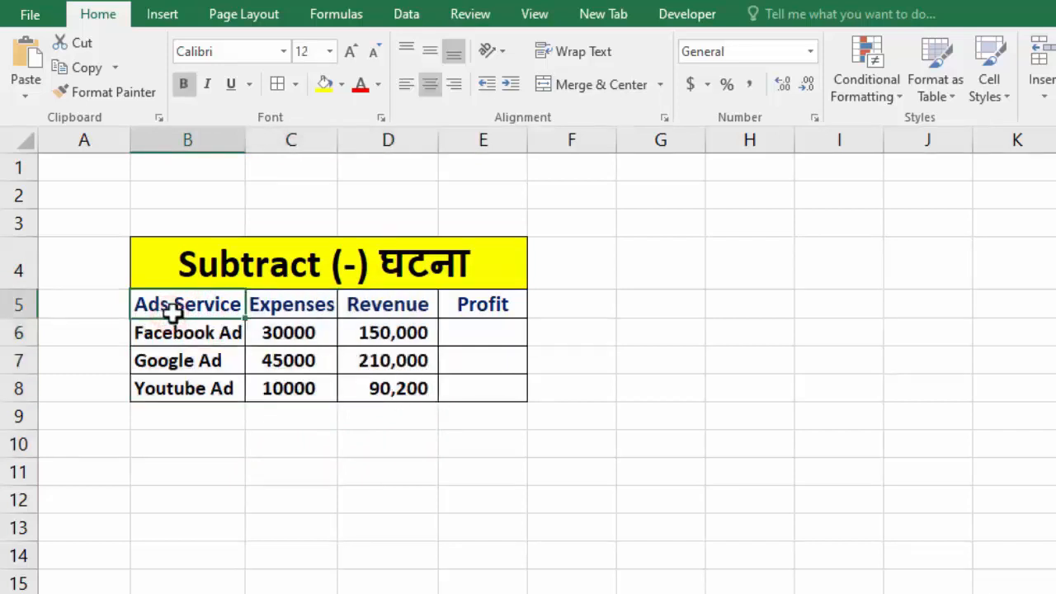
left_click(162, 334)
left_click(150, 362)
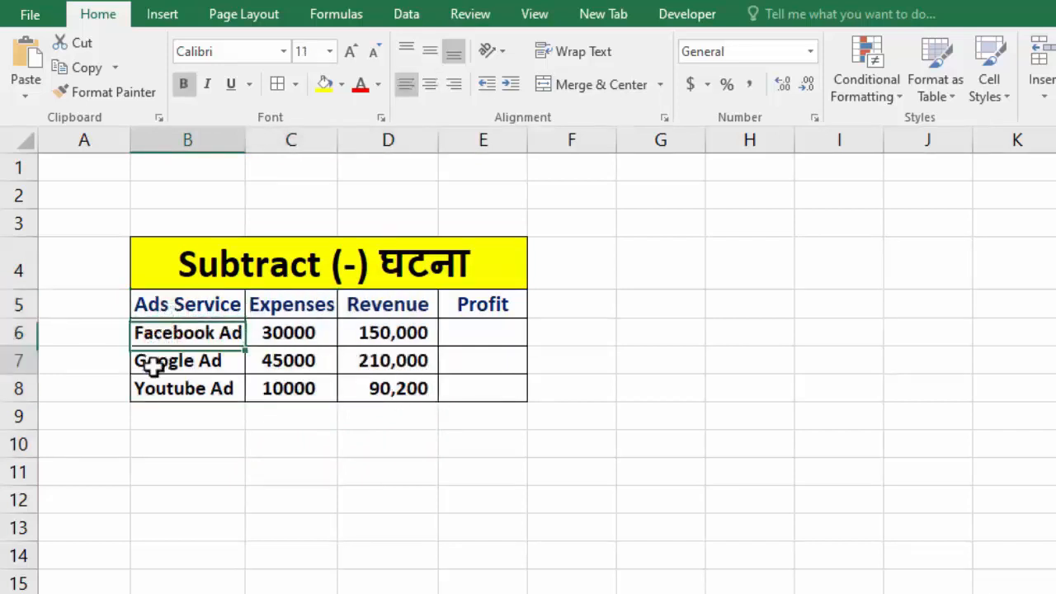
left_click(204, 394)
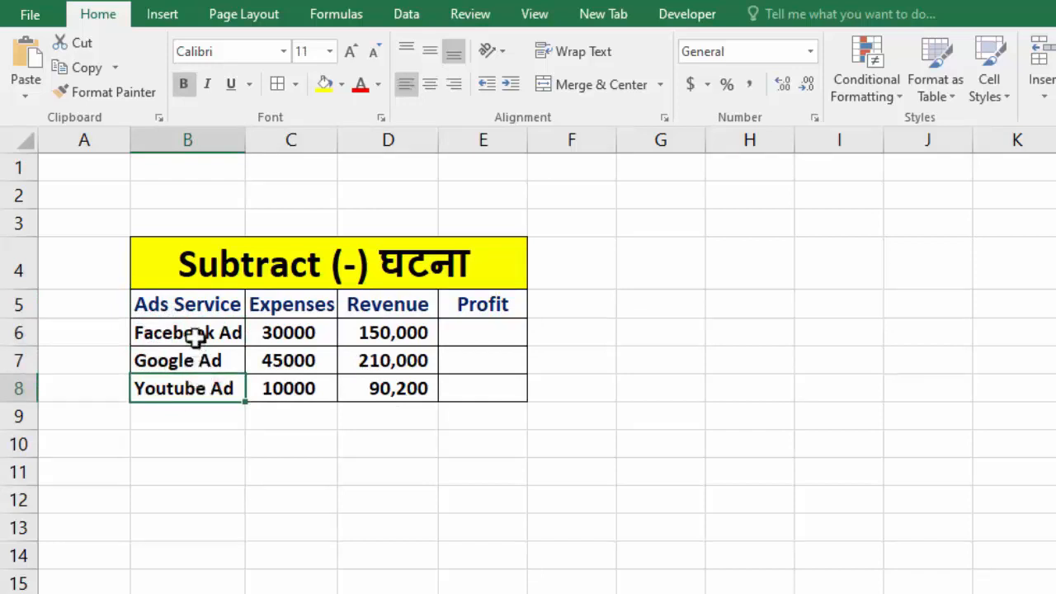
left_click(270, 334)
left_click(158, 362)
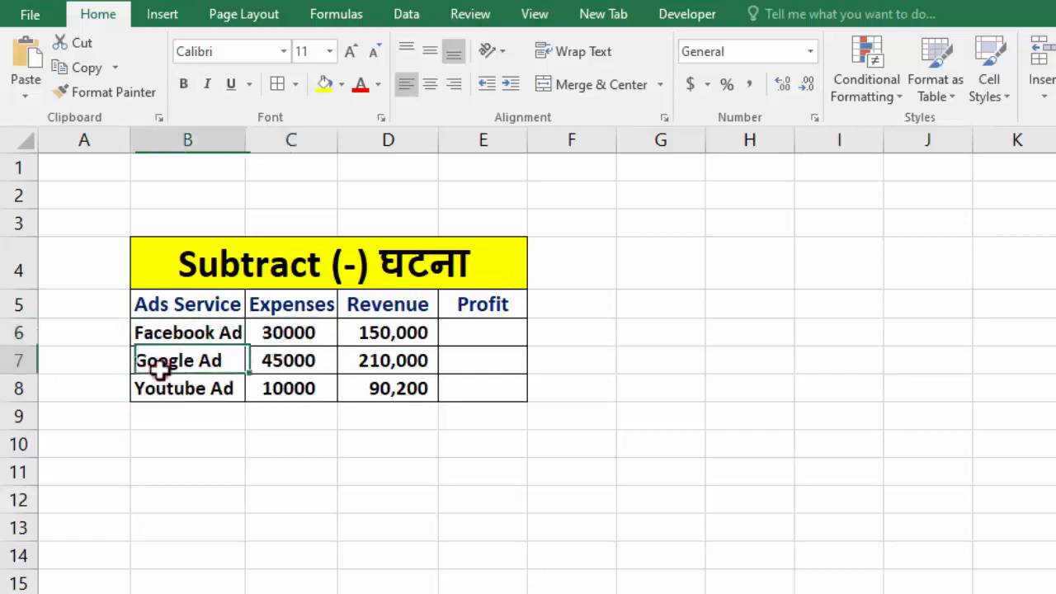
left_click(276, 369)
left_click(192, 394)
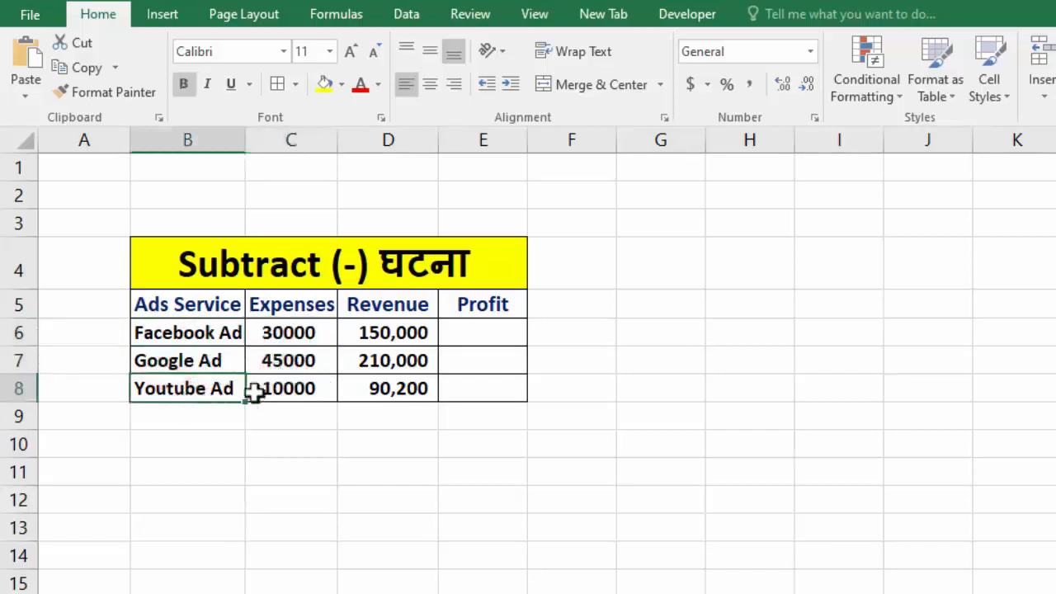
left_click(285, 395)
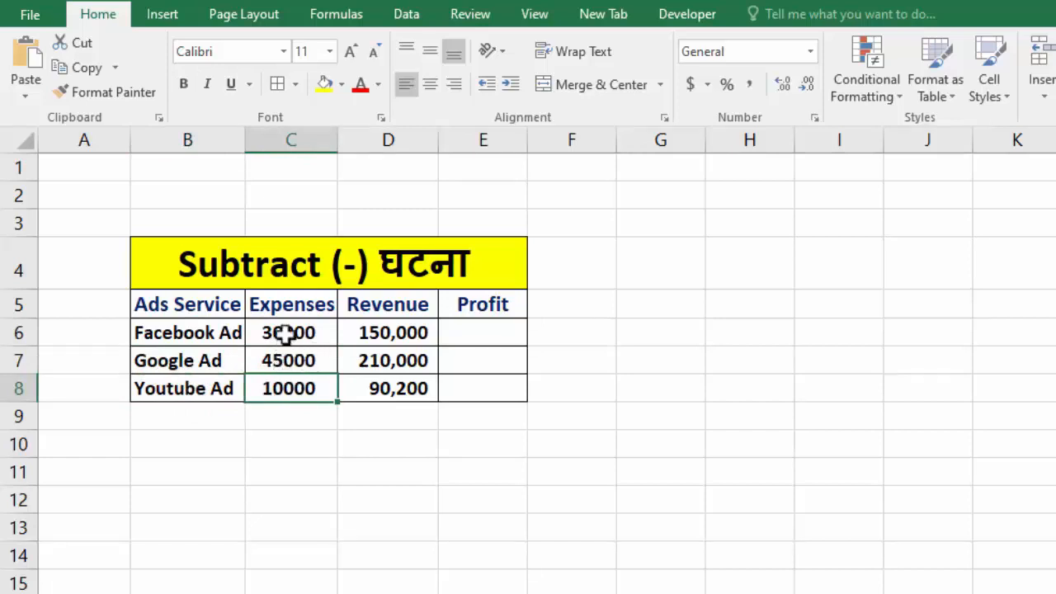
left_click_drag(285, 333, 283, 379)
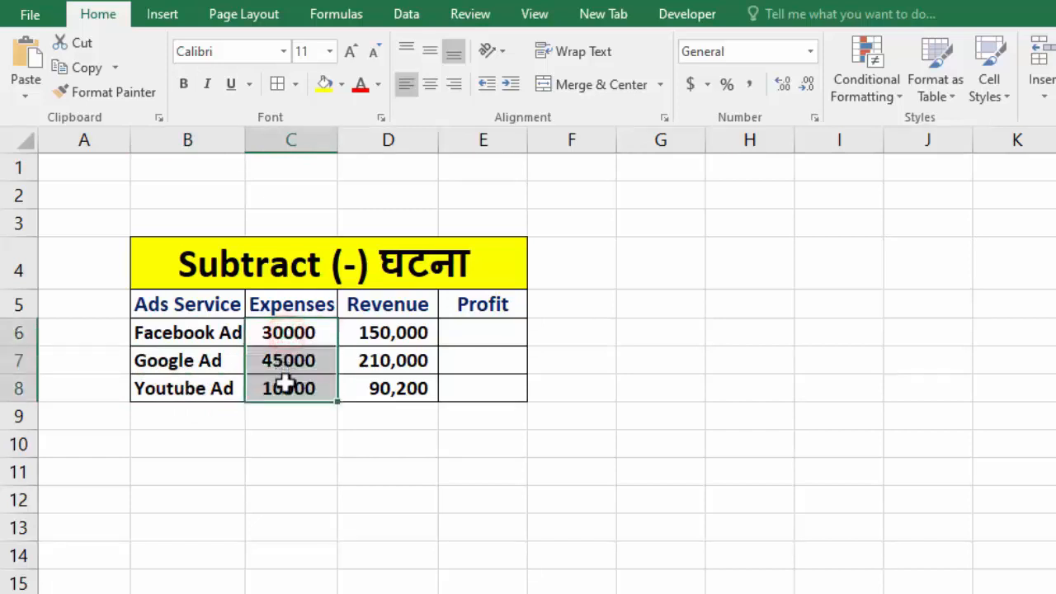
left_click(270, 337)
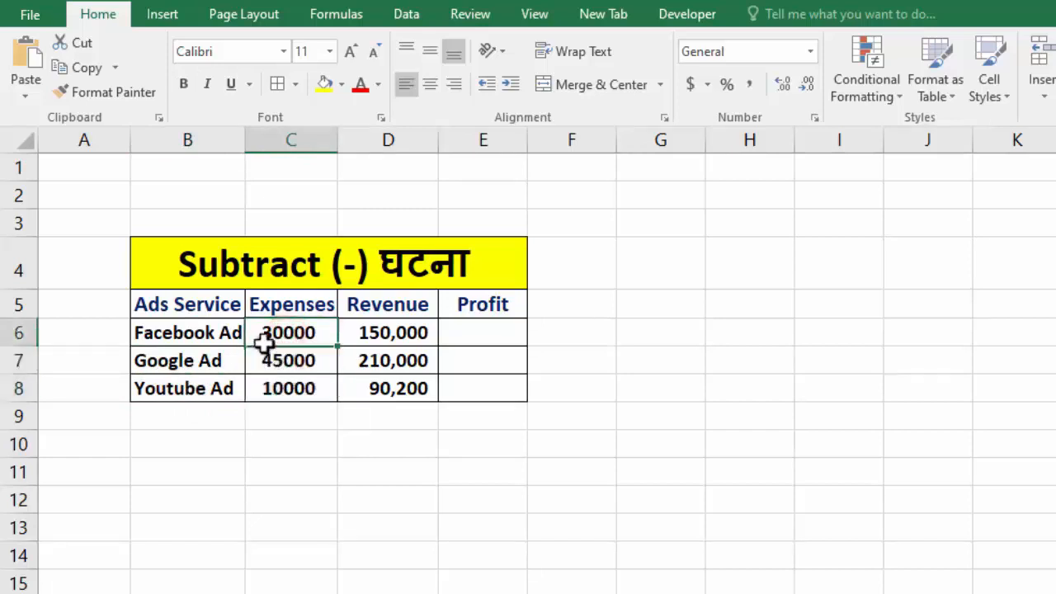
- Examine the Expenses and Revenue values of the Facebook, Google and Youtube ad rows
left_click(386, 332)
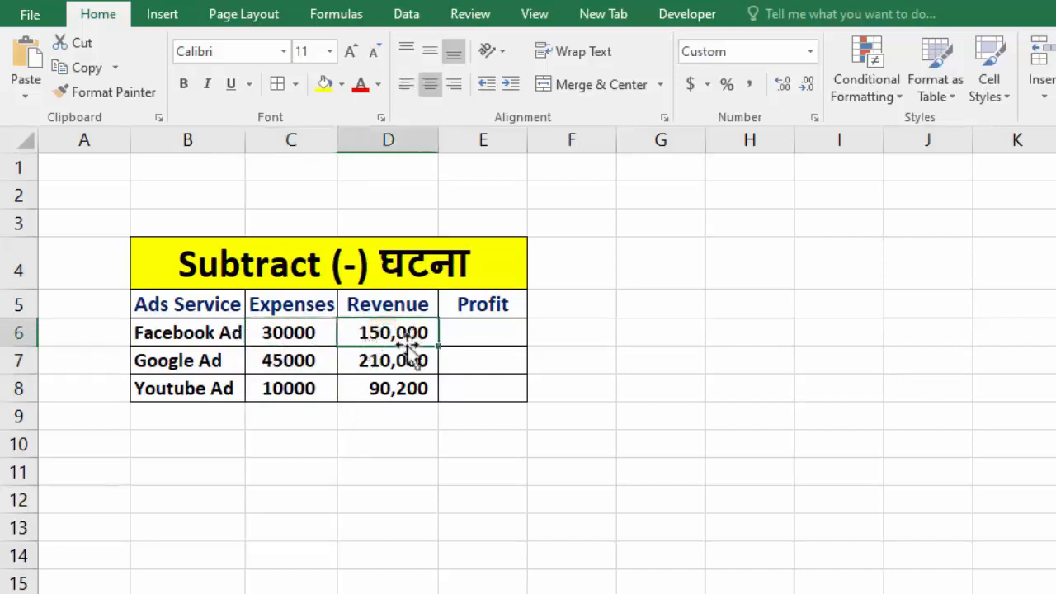
left_click(312, 334)
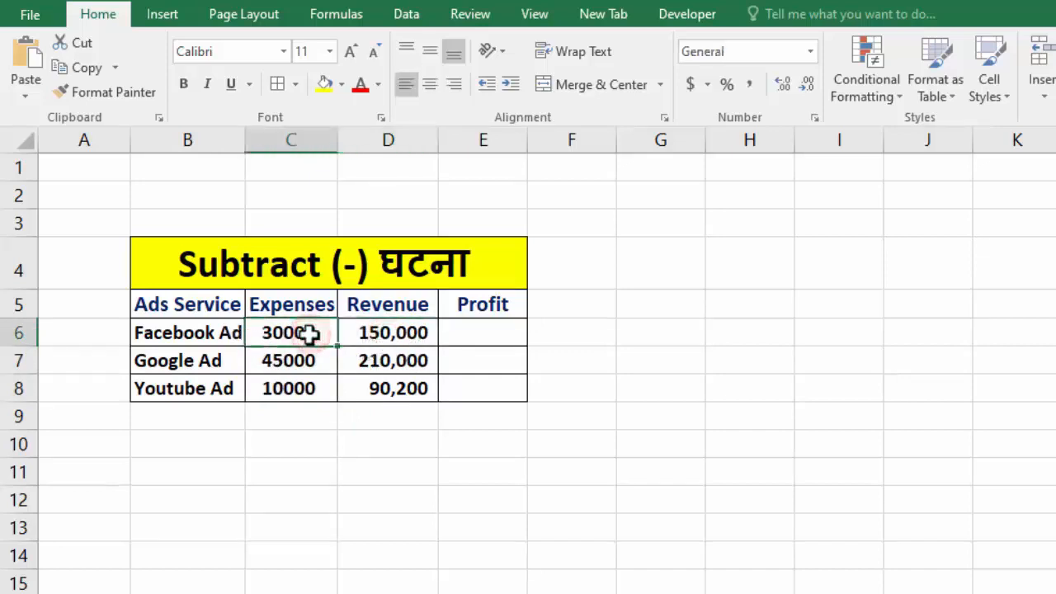
left_click(395, 330)
left_click(301, 361)
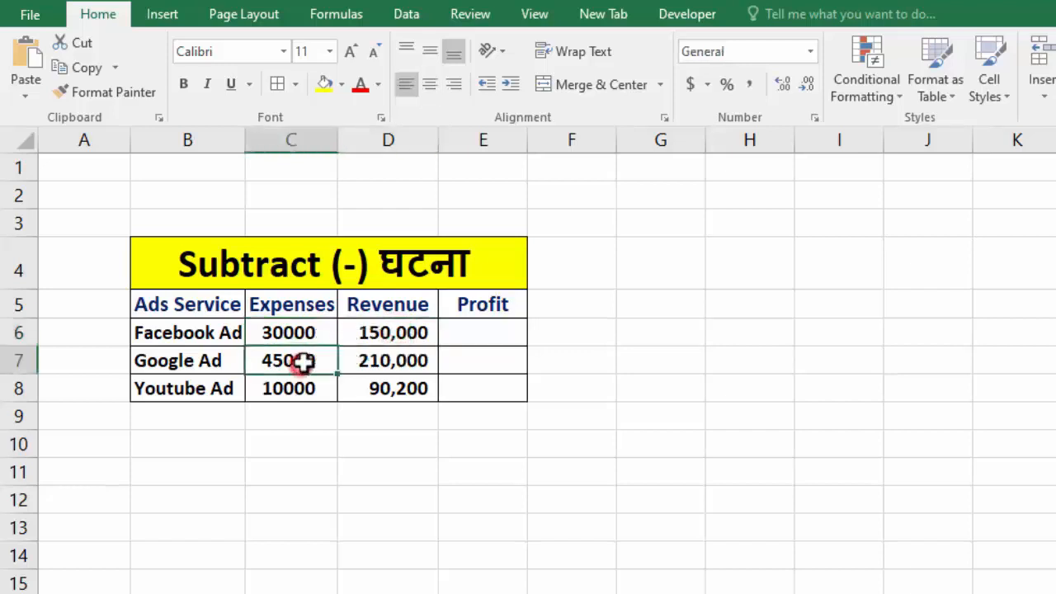
left_click(391, 363)
left_click(287, 400)
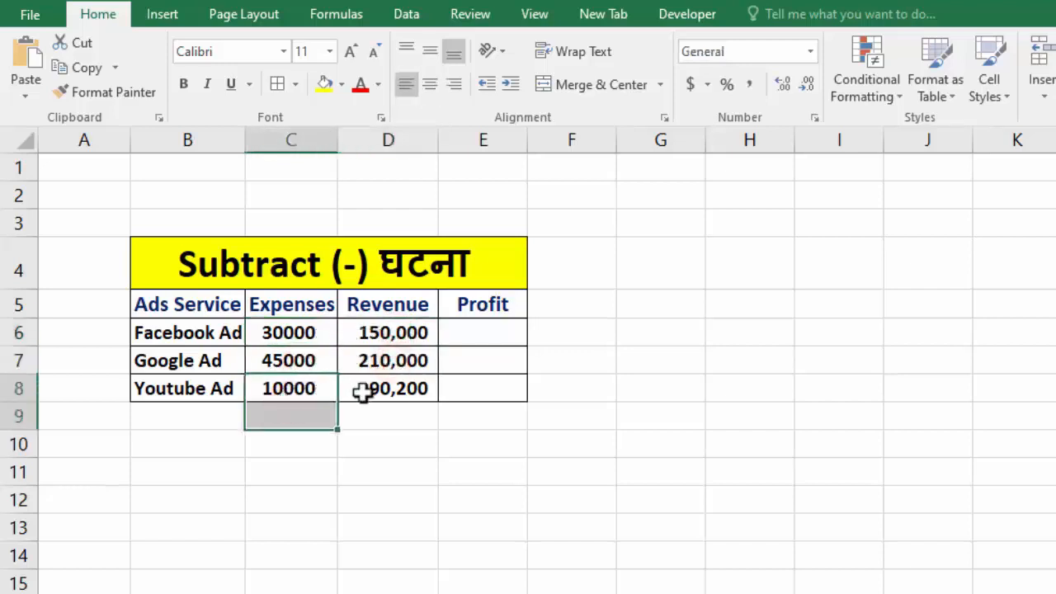
left_click(396, 394)
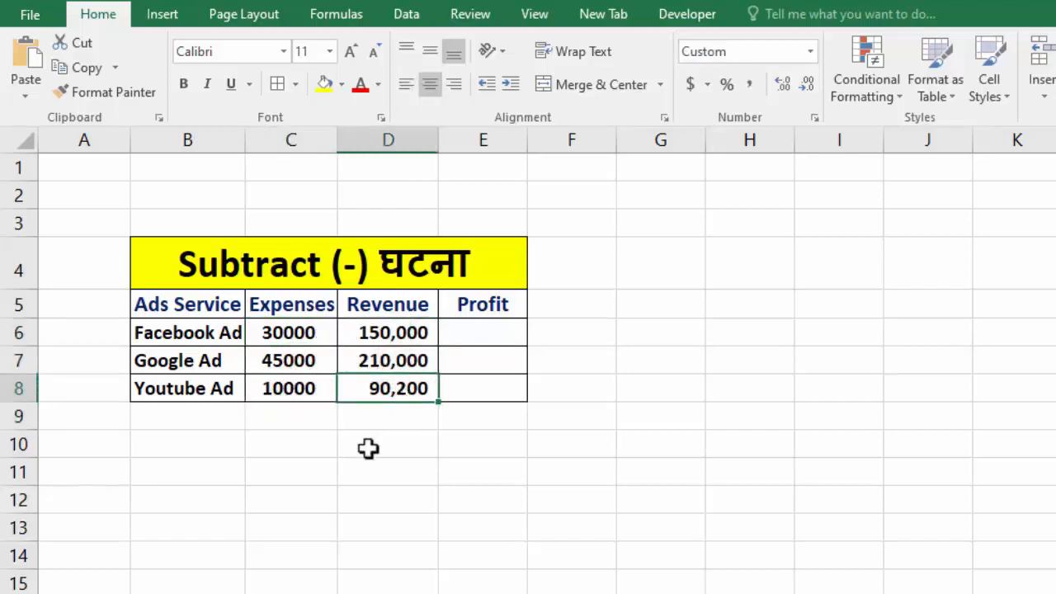
left_click_drag(466, 334, 419, 468)
left_click(419, 467)
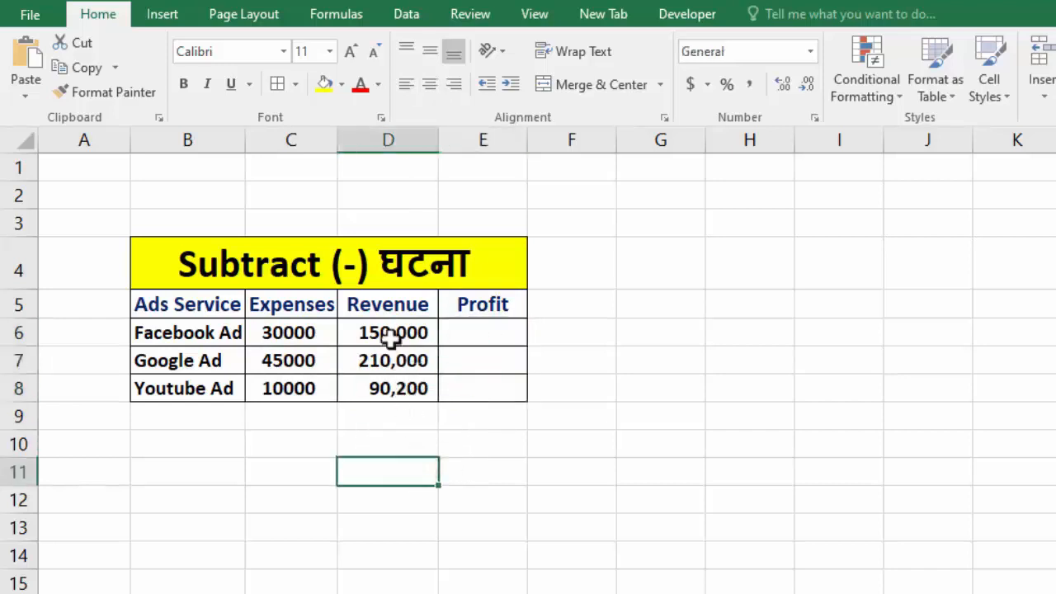
left_click_drag(390, 330, 397, 384)
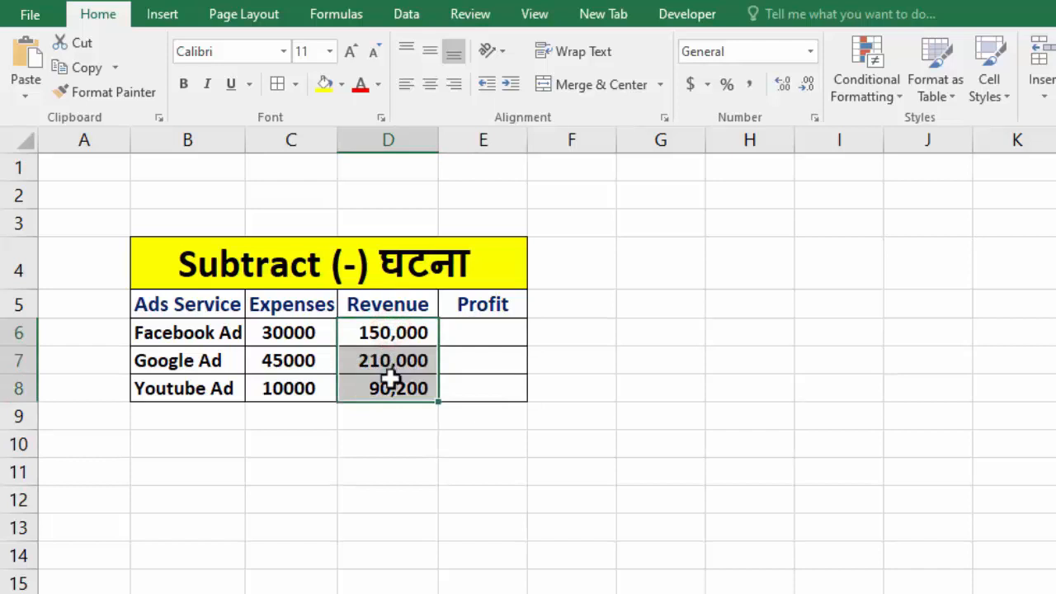
left_click(381, 330)
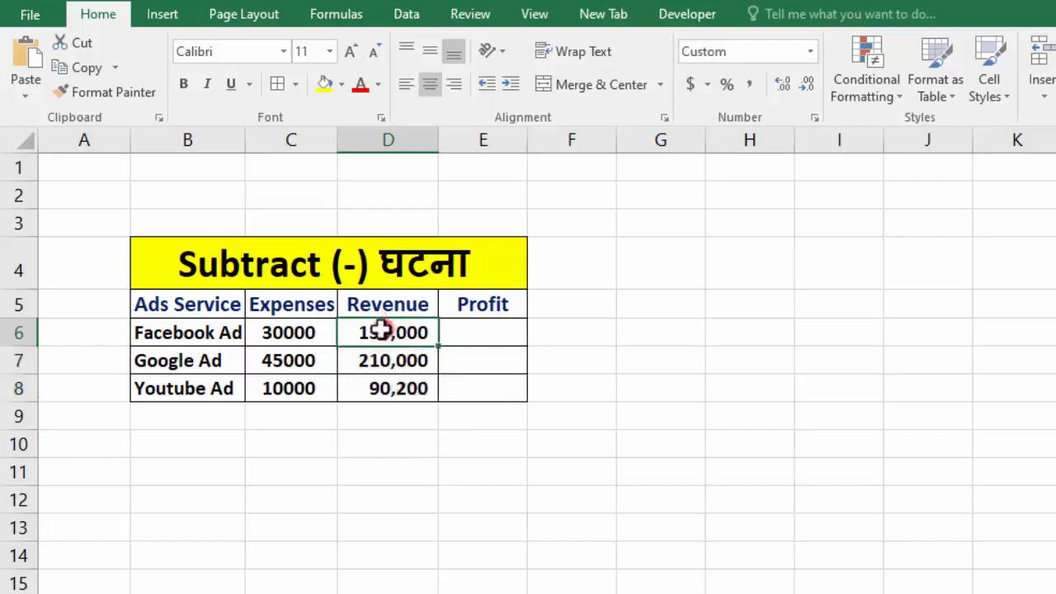
left_click(310, 333)
- Calculate the Facebook Ad profit in E6 with the formula =D6-C6 and check it against the row's expenses and revenue
left_click(455, 334)
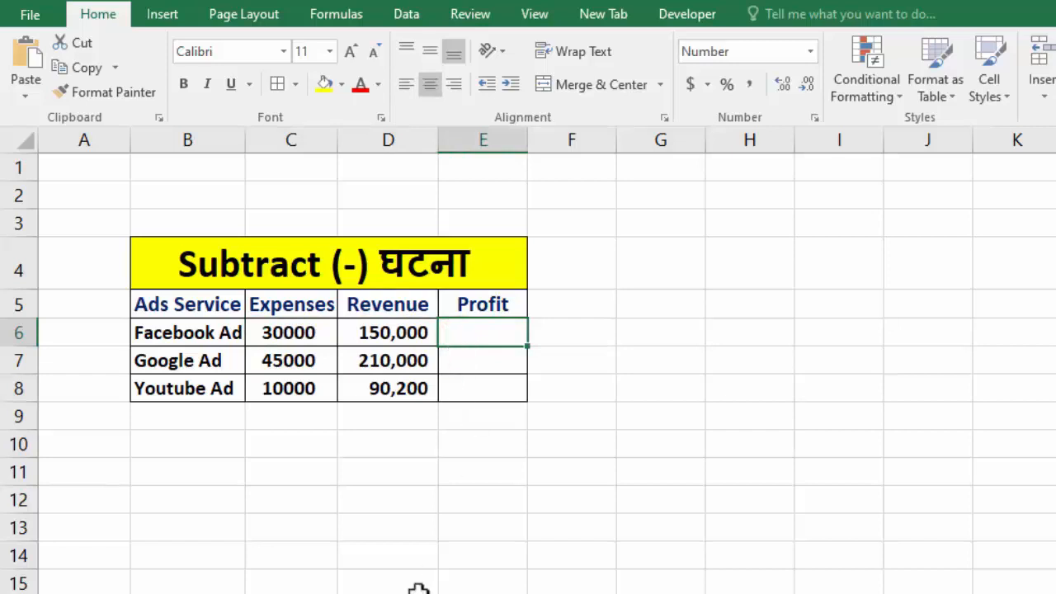
type("=")
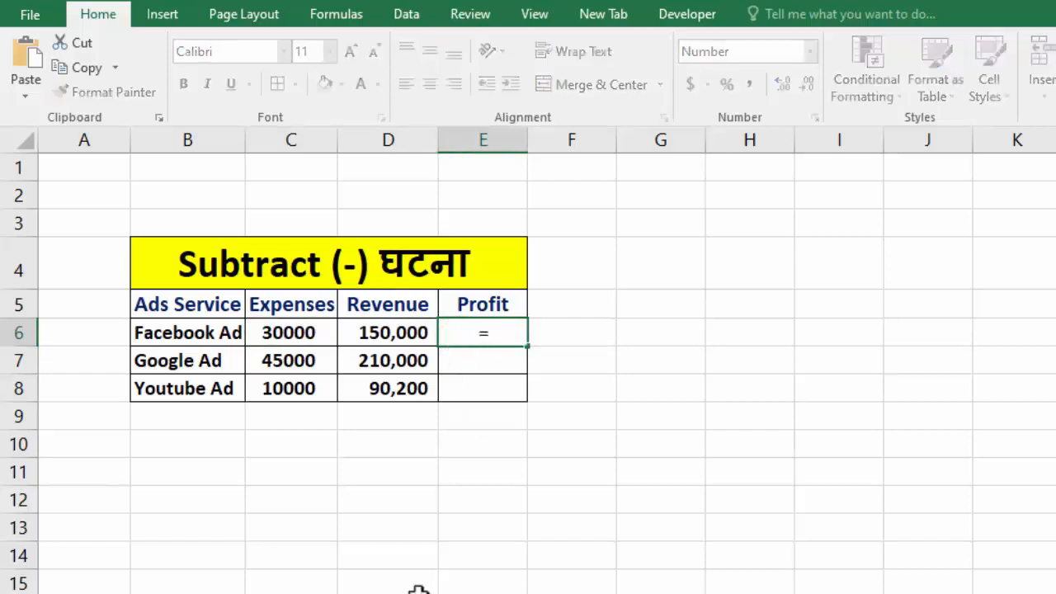
left_click(384, 334)
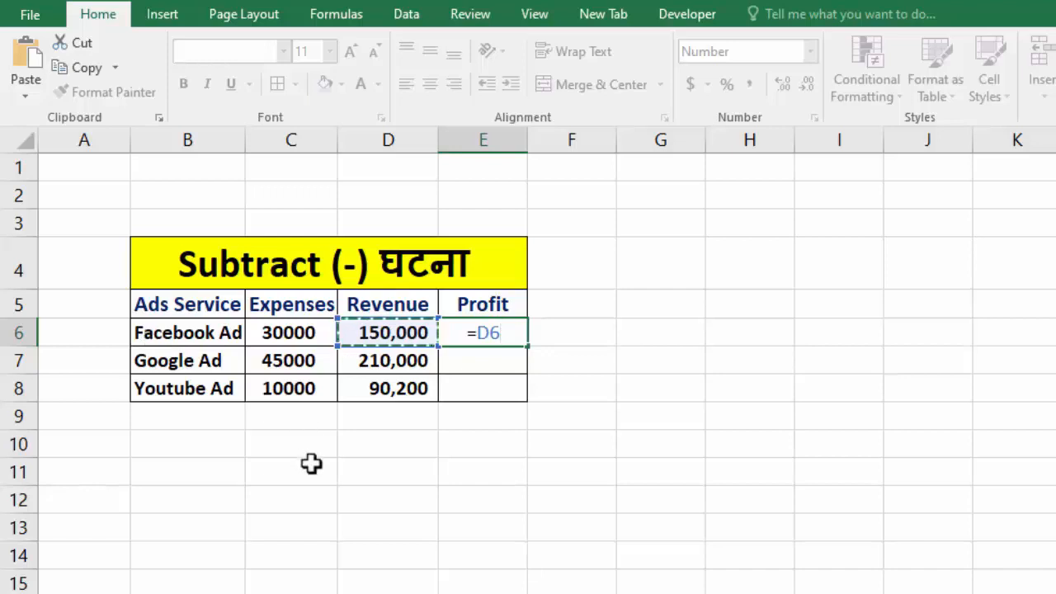
type("-")
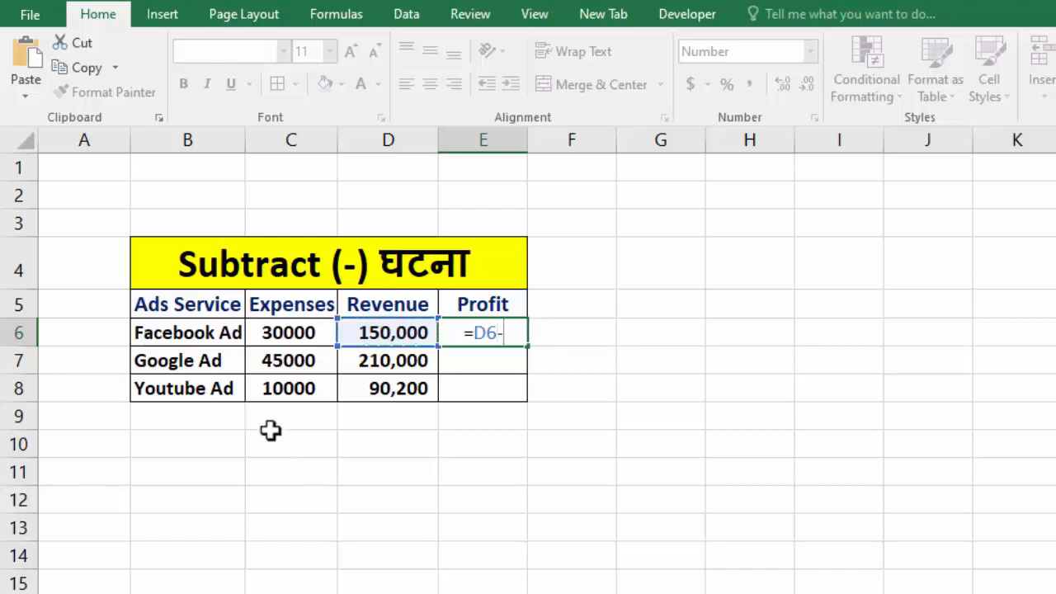
left_click(276, 333)
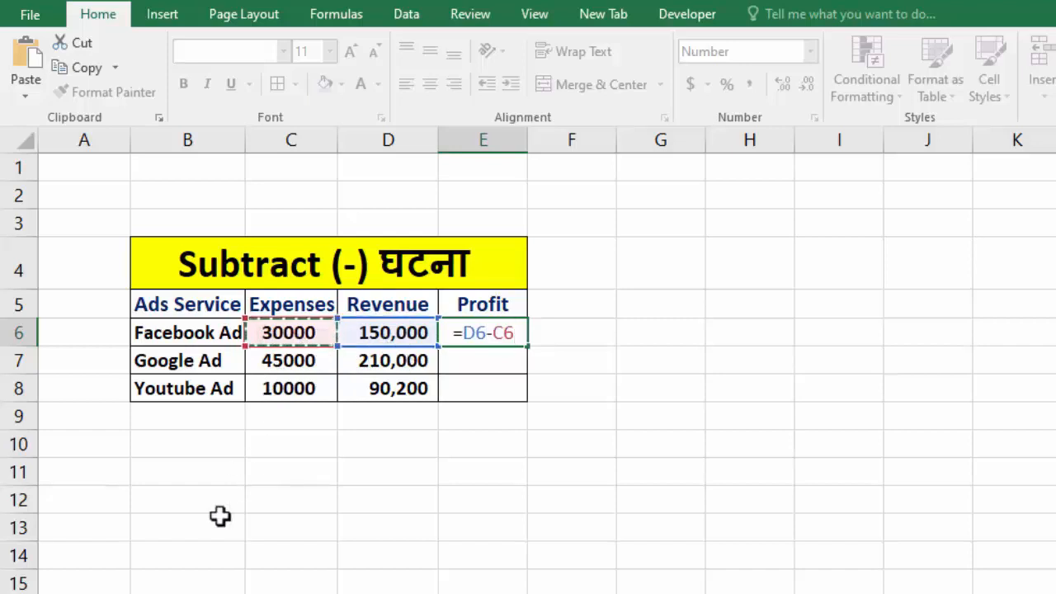
key("Return")
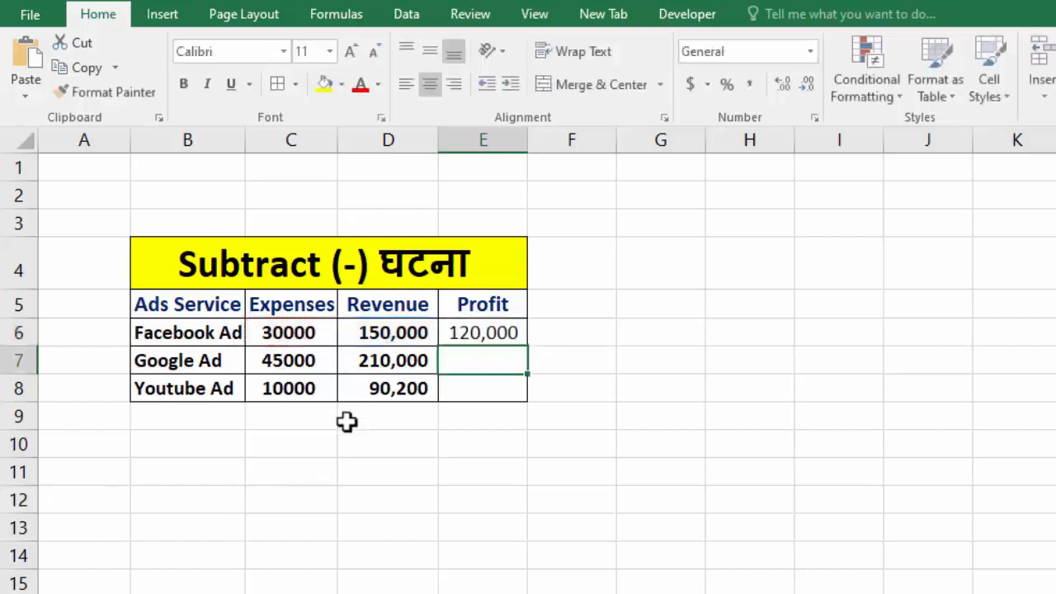
left_click(479, 337)
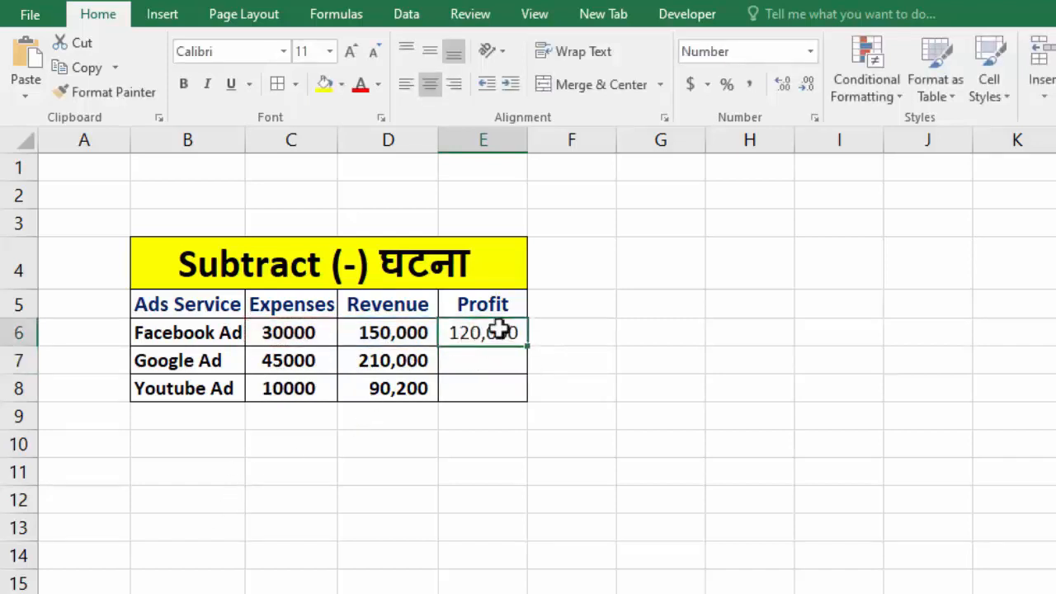
left_click(286, 334)
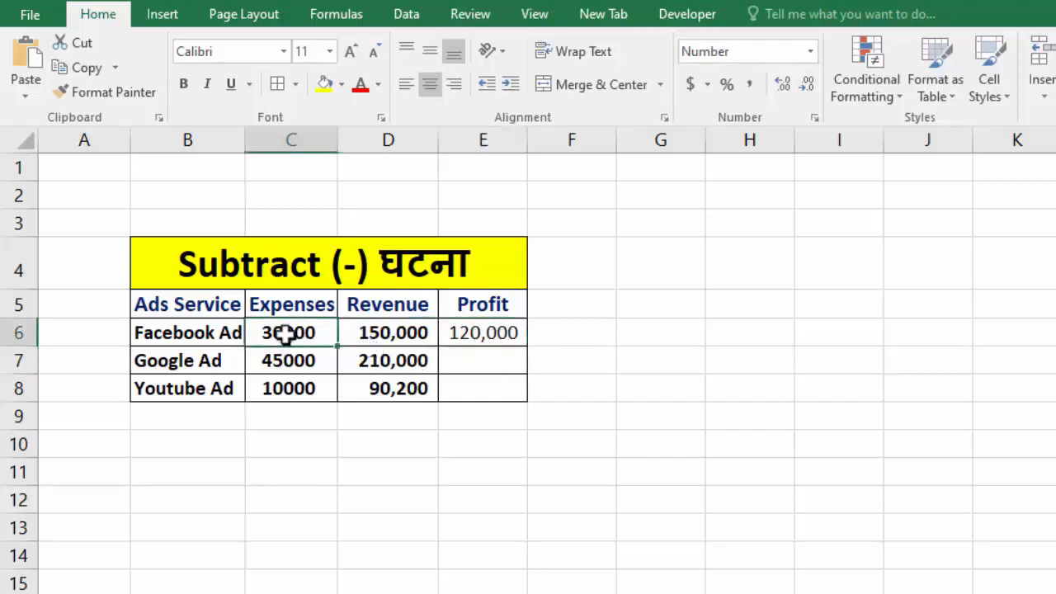
left_click(370, 327)
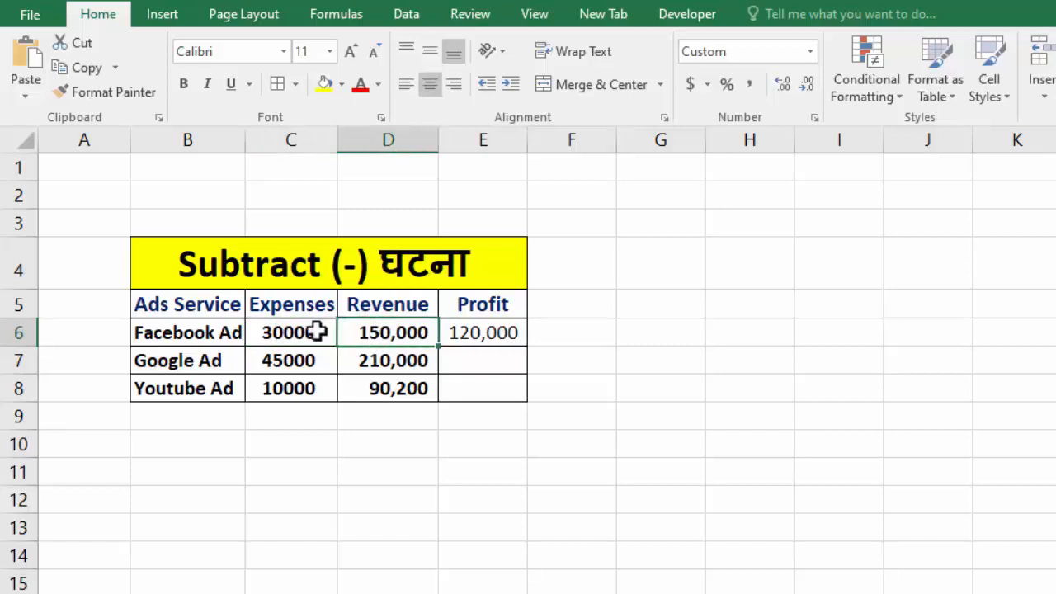
left_click(471, 333)
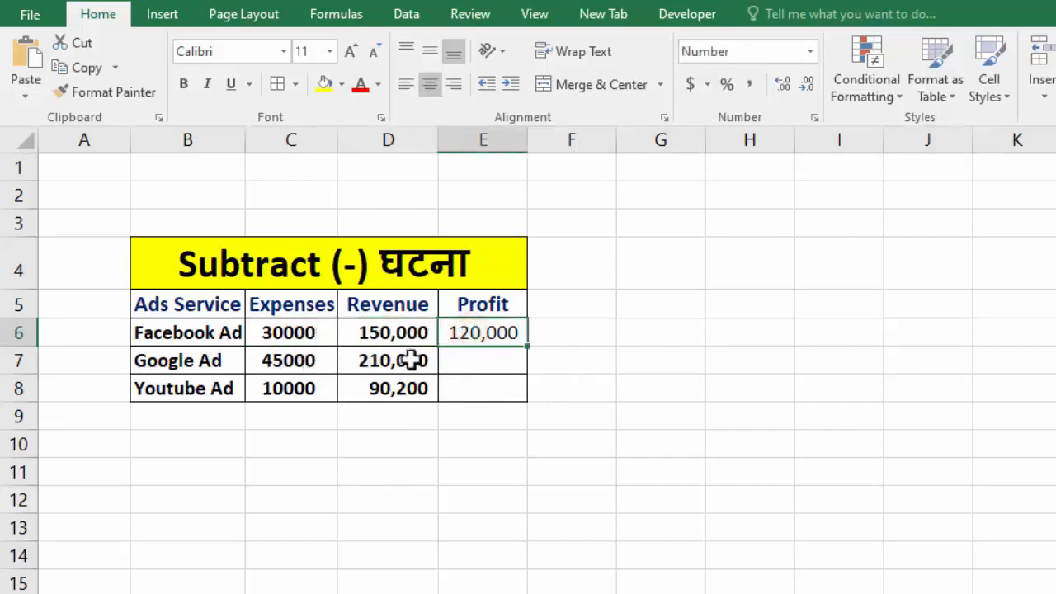
- Calculate the Google Ad profit in E7 with the formula =D7-C7 and widen column E slightly to fit the value
left_click(488, 360)
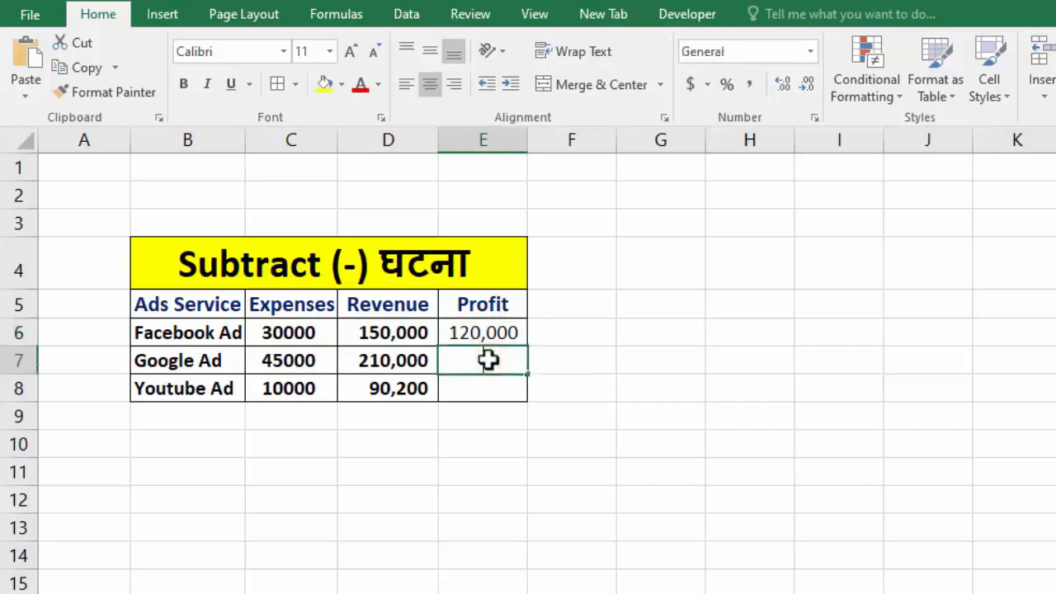
double_click(488, 361)
type("=")
left_click(372, 369)
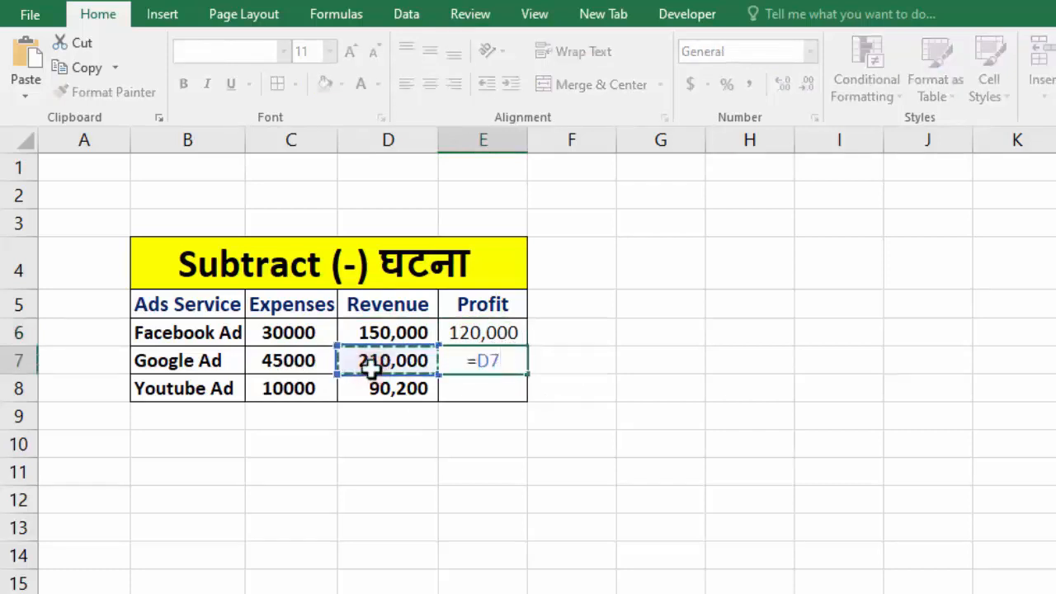
type("-")
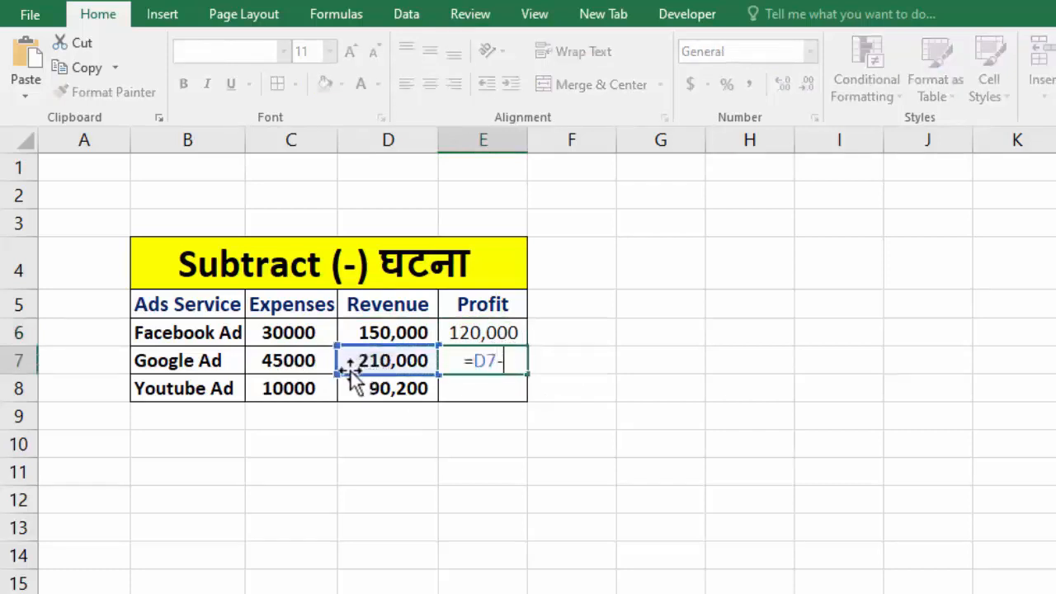
left_click(281, 361)
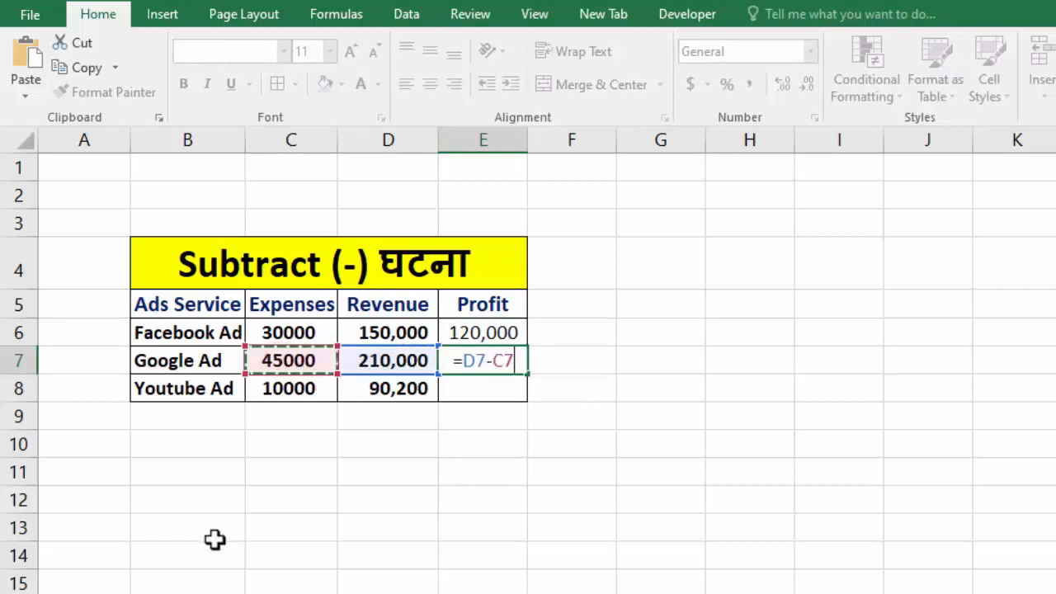
key("Return")
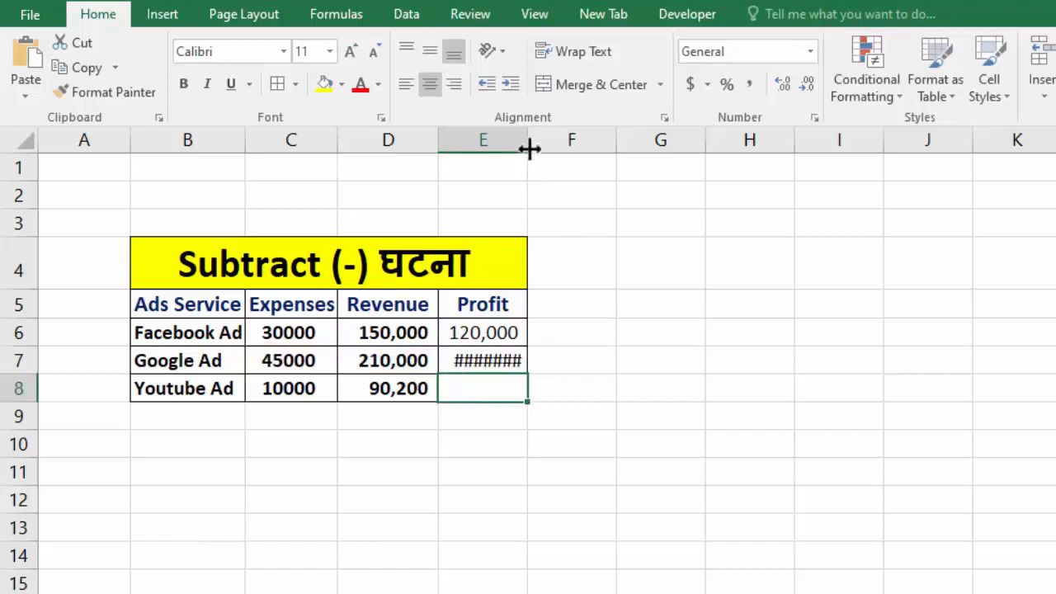
left_click_drag(528, 146, 538, 146)
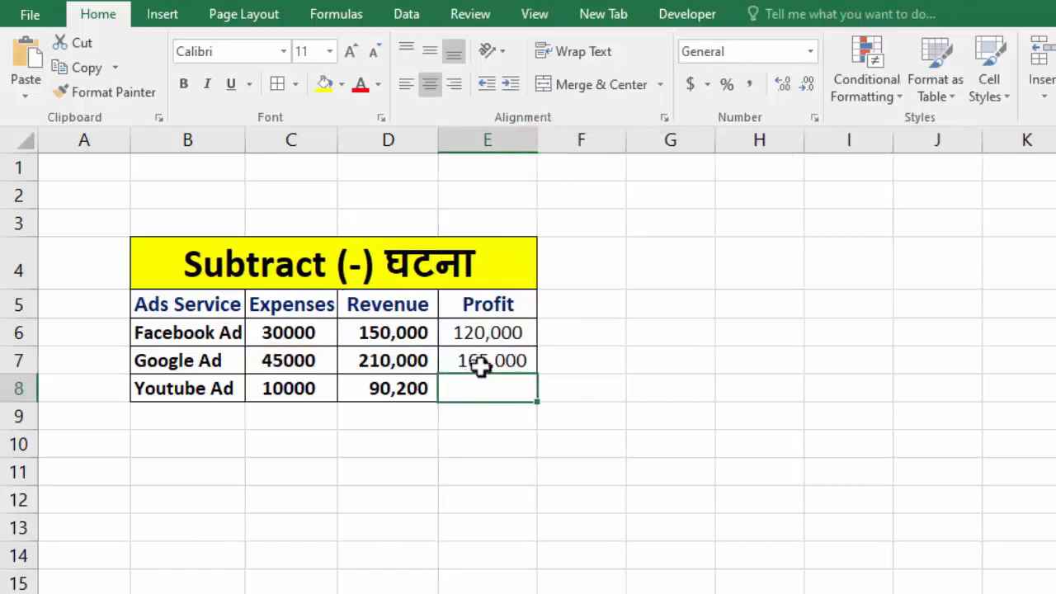
- Fill the profit formula from E7 down to E8 and check the Youtube Ad row's values
left_click(480, 361)
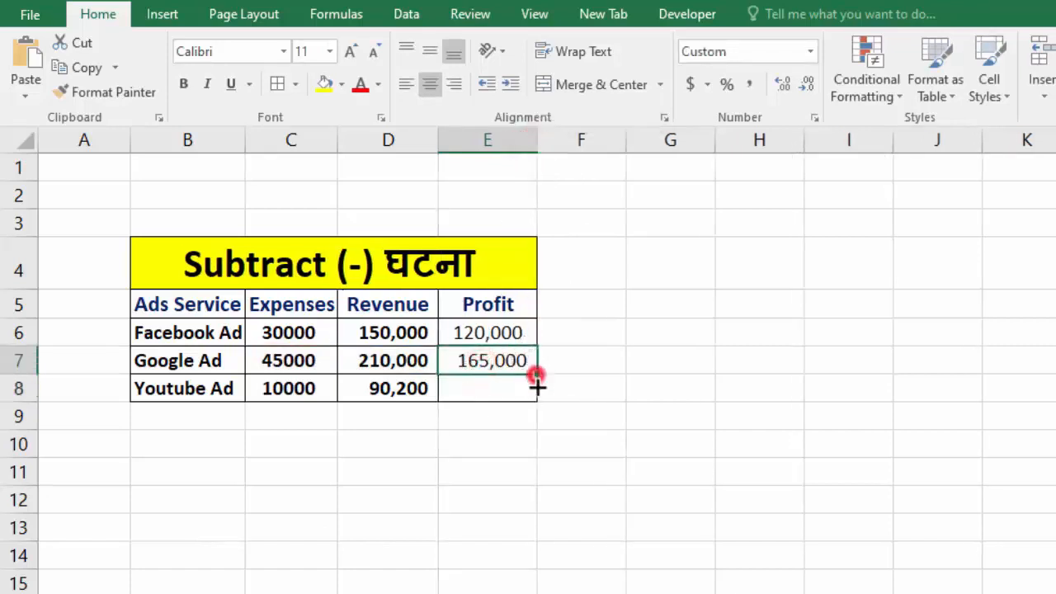
left_click_drag(537, 378, 537, 403)
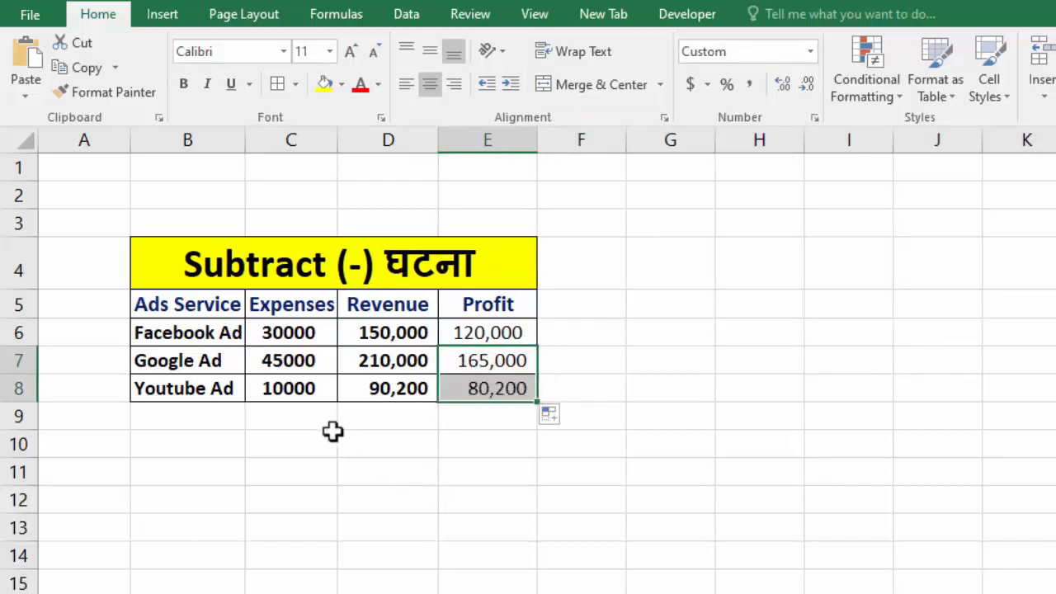
left_click(280, 395)
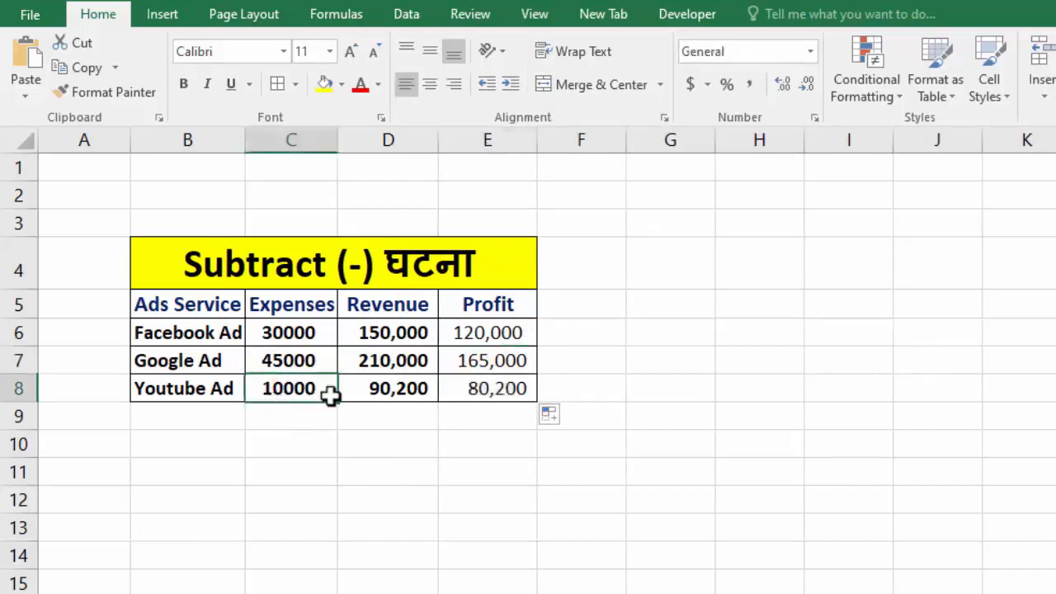
left_click(386, 395)
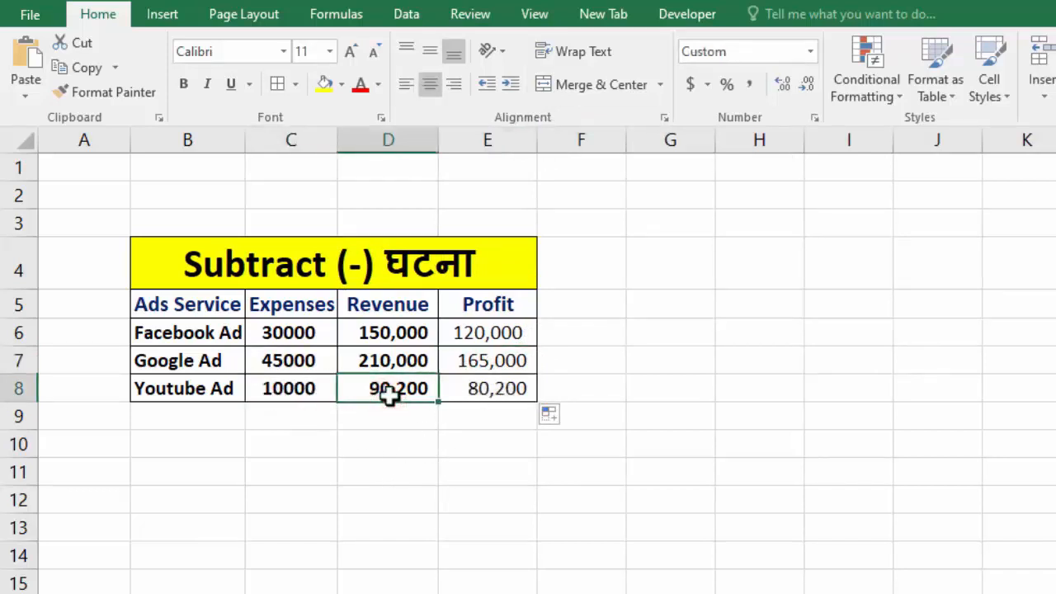
left_click(487, 394)
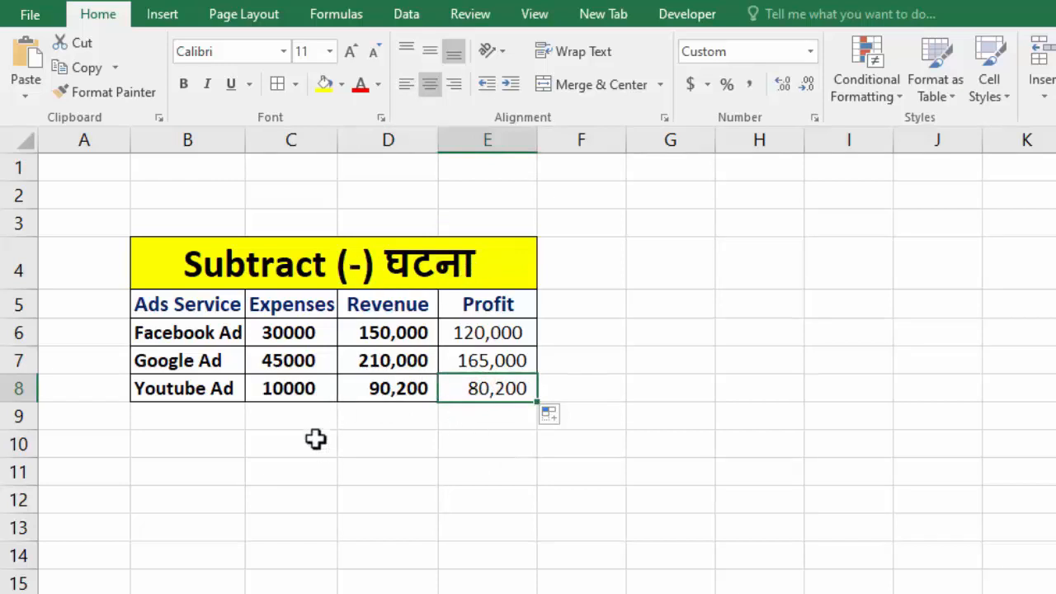
left_click_drag(200, 306, 493, 384)
- Enter the sample numbers 10 in C11 and 5 in D11 below the table
left_click(300, 483)
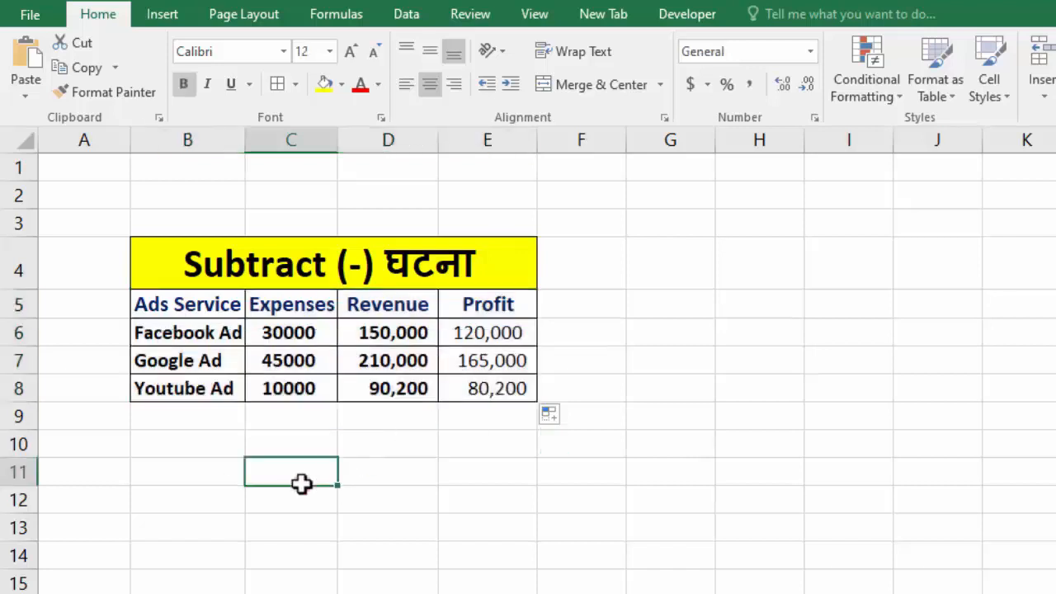
type("1")
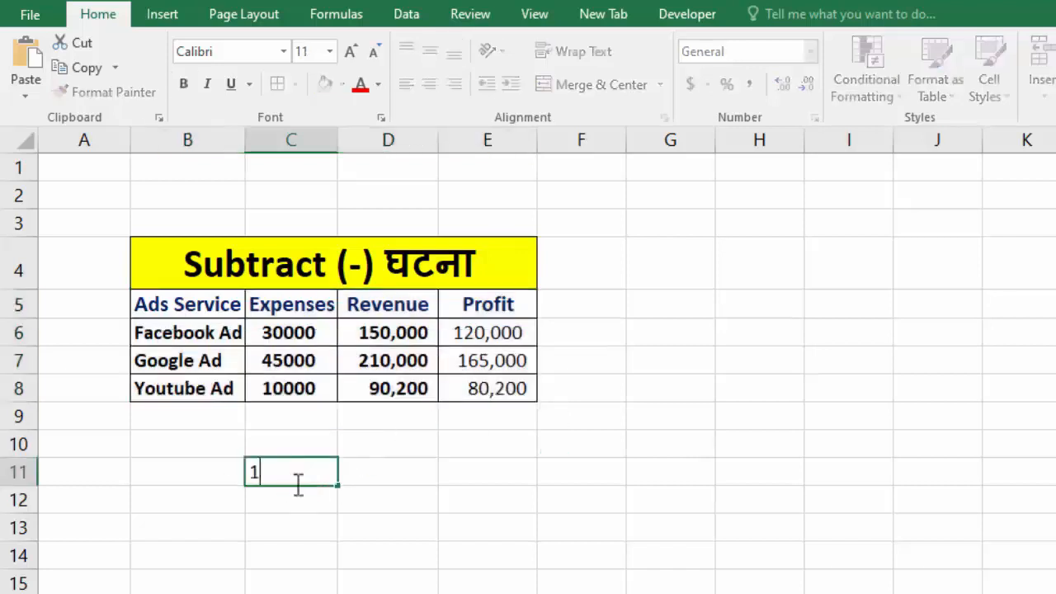
type("0")
left_click(364, 468)
type("5")
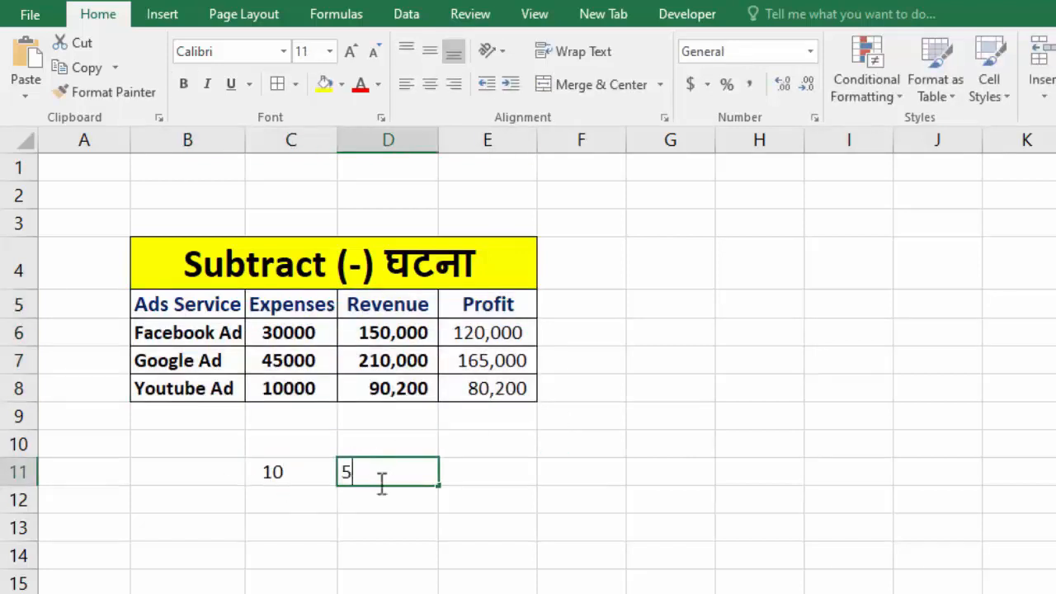
- Subtract the two sample numbers in E11 with the formula =C11-D11
left_click(510, 476)
type("=")
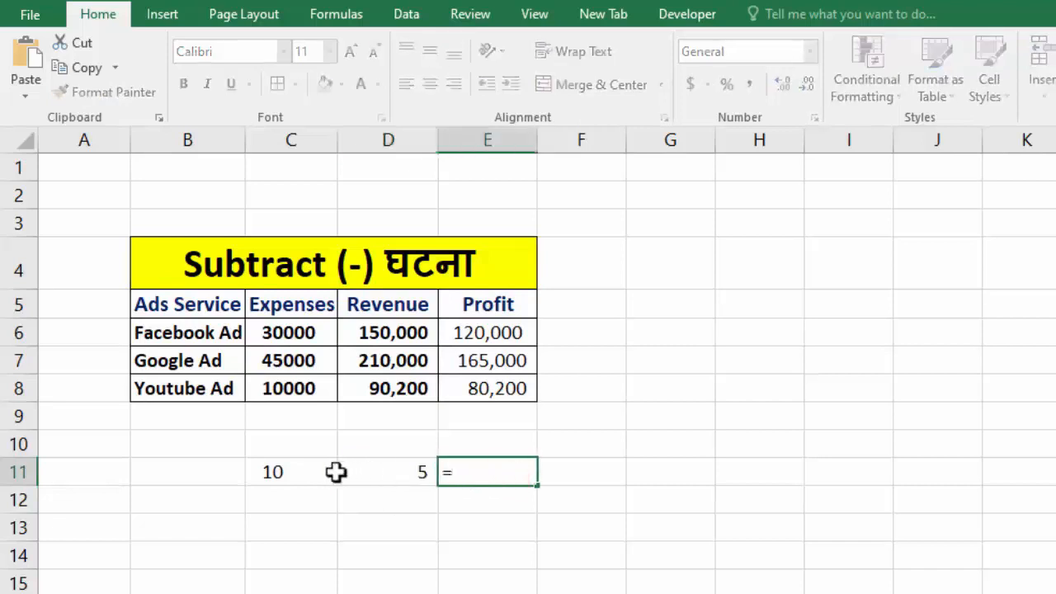
left_click(292, 472)
type("-")
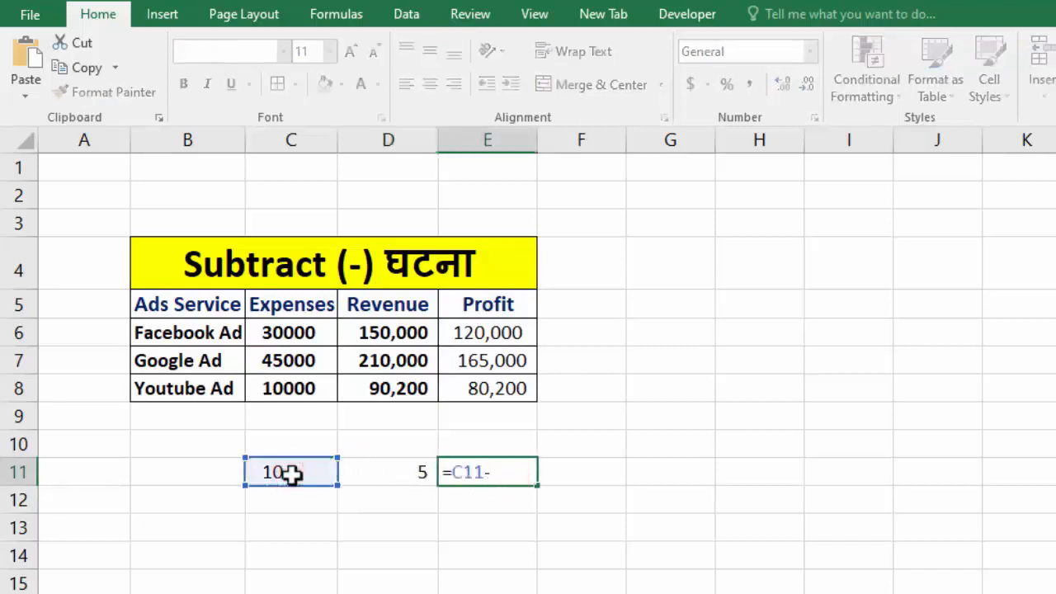
left_click(364, 483)
key("Return")
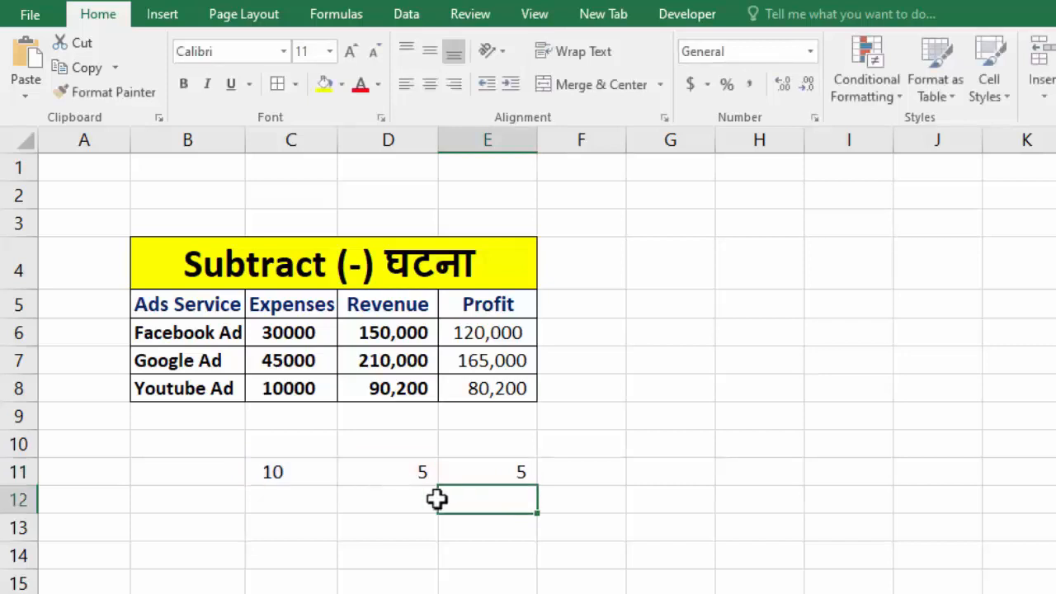
- Clear the sample numbers and their difference from C11:E11 below the profit table, leaving the table itself in place
left_click_drag(279, 471, 396, 478)
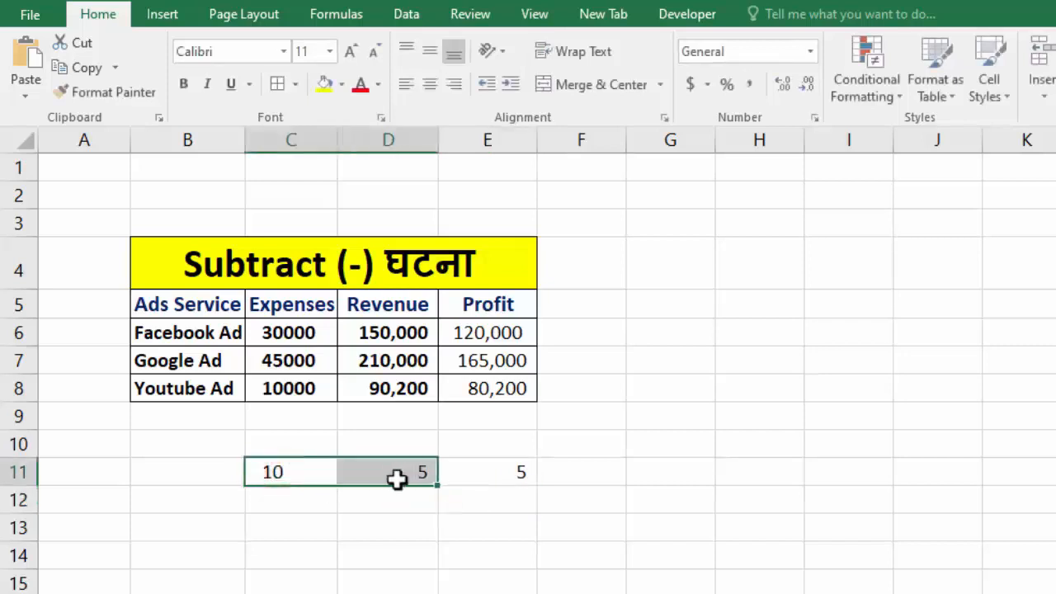
left_click(511, 478)
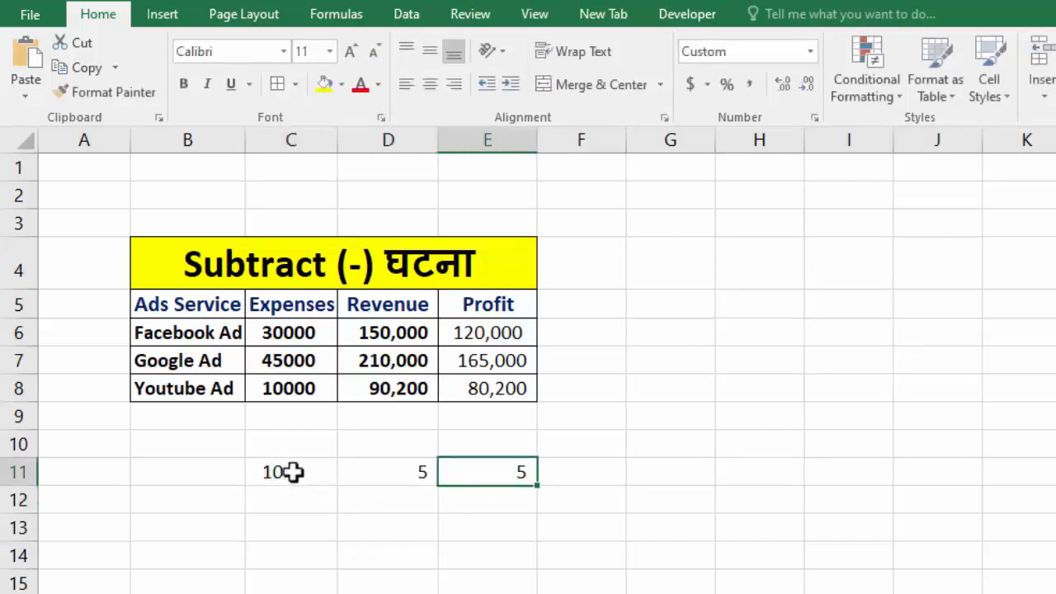
left_click_drag(293, 471, 415, 470)
key("Delete")
left_click(471, 582)
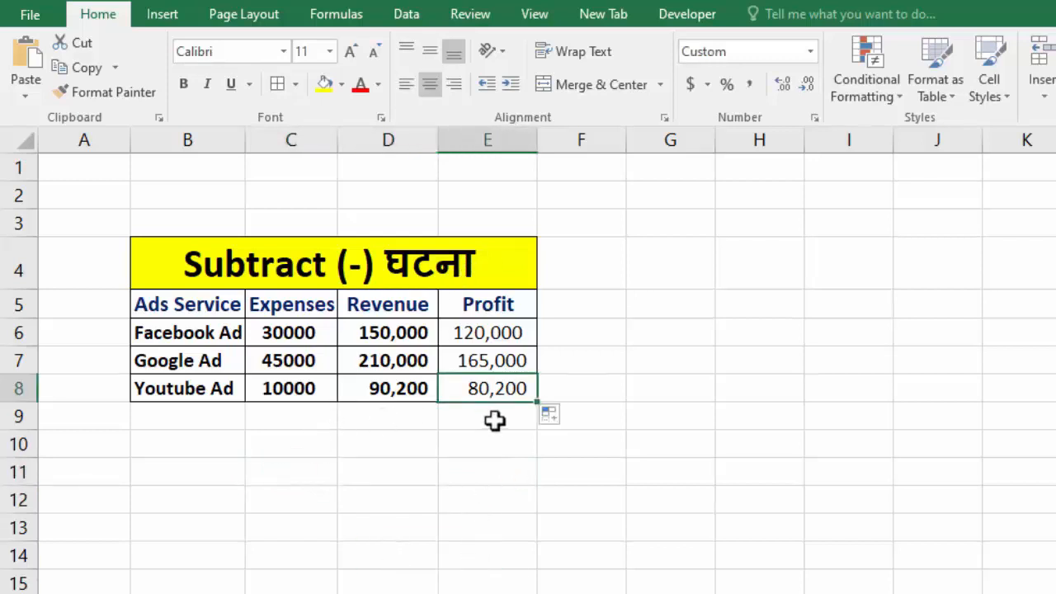
left_click_drag(200, 311, 490, 389)
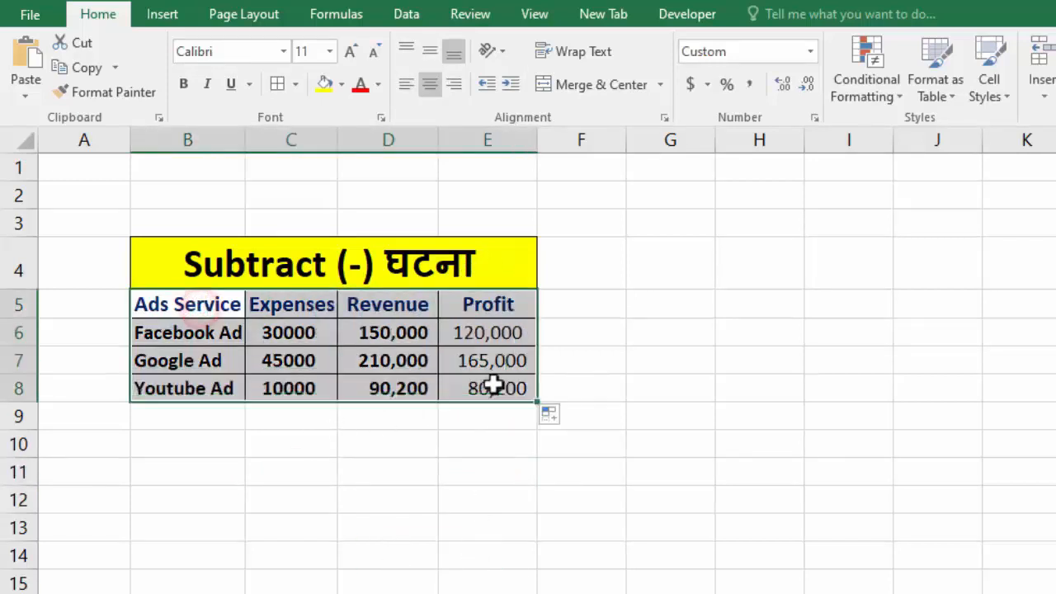
left_click(311, 481)
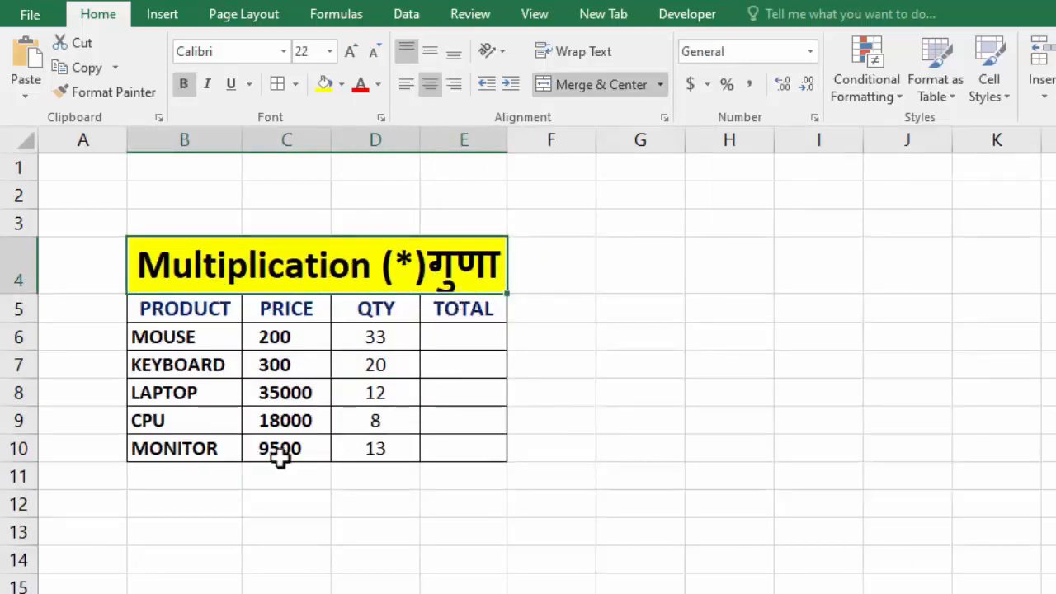
- Examine the product names and their prices from Mouse to Monitor in the Multiplication table
left_click(293, 350)
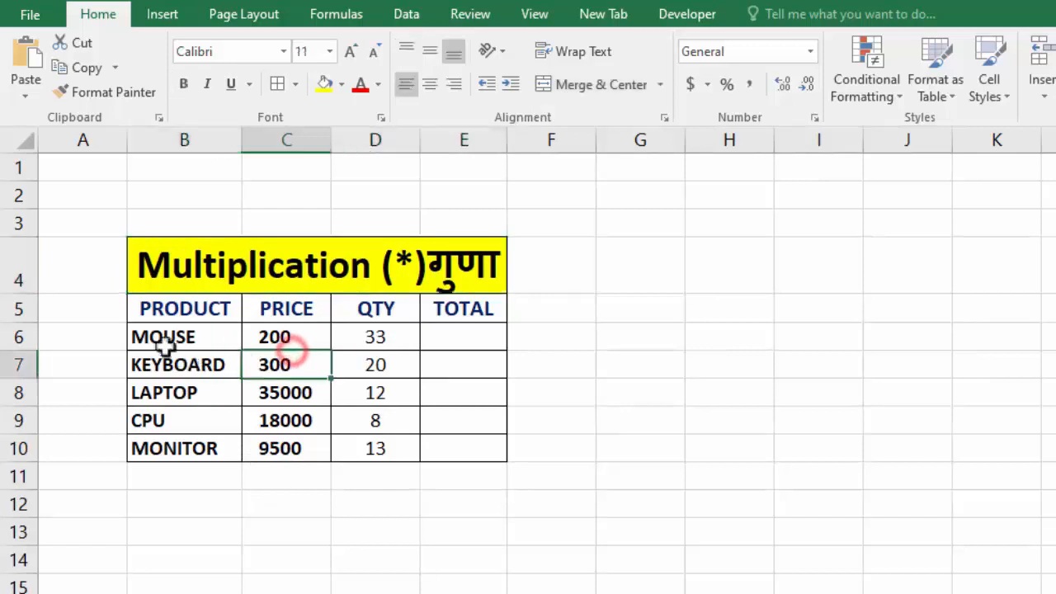
left_click_drag(154, 306, 160, 423)
left_click(163, 334)
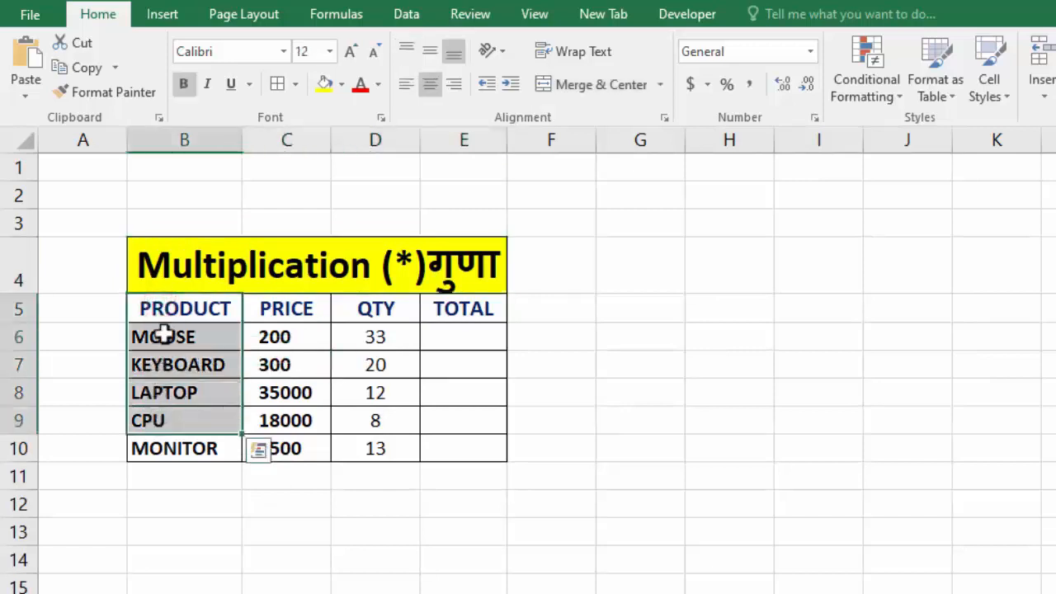
left_click(277, 335)
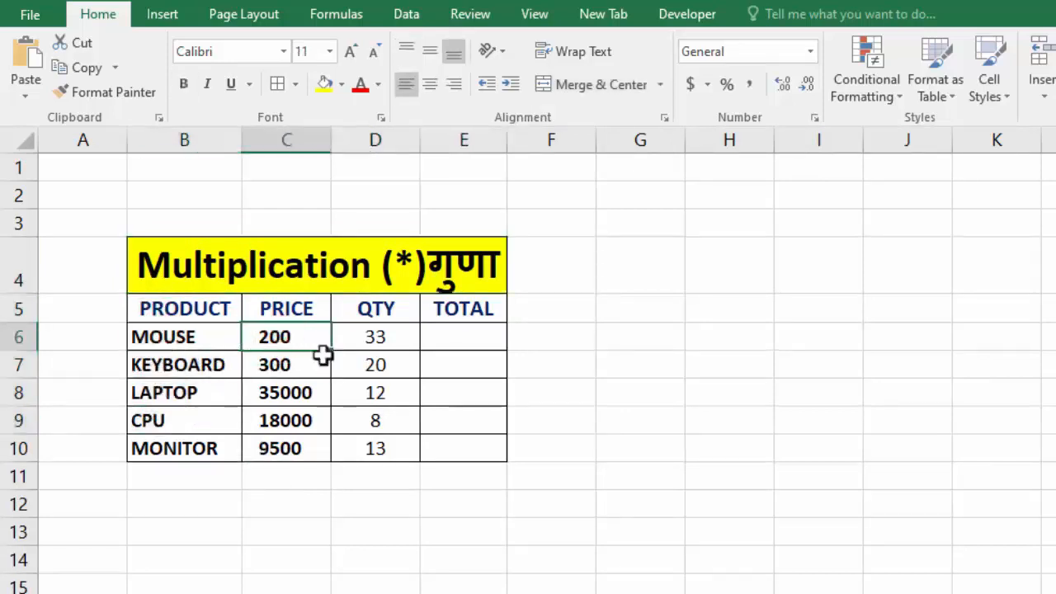
left_click(200, 366)
left_click(306, 363)
left_click(200, 391)
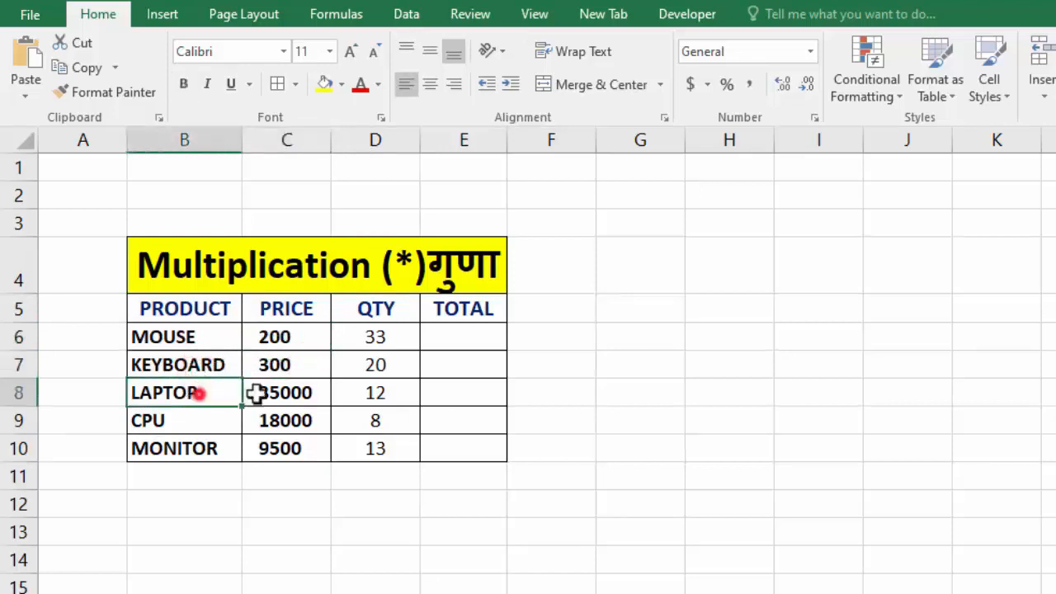
left_click(319, 395)
left_click(183, 410)
left_click(267, 418)
left_click(207, 441)
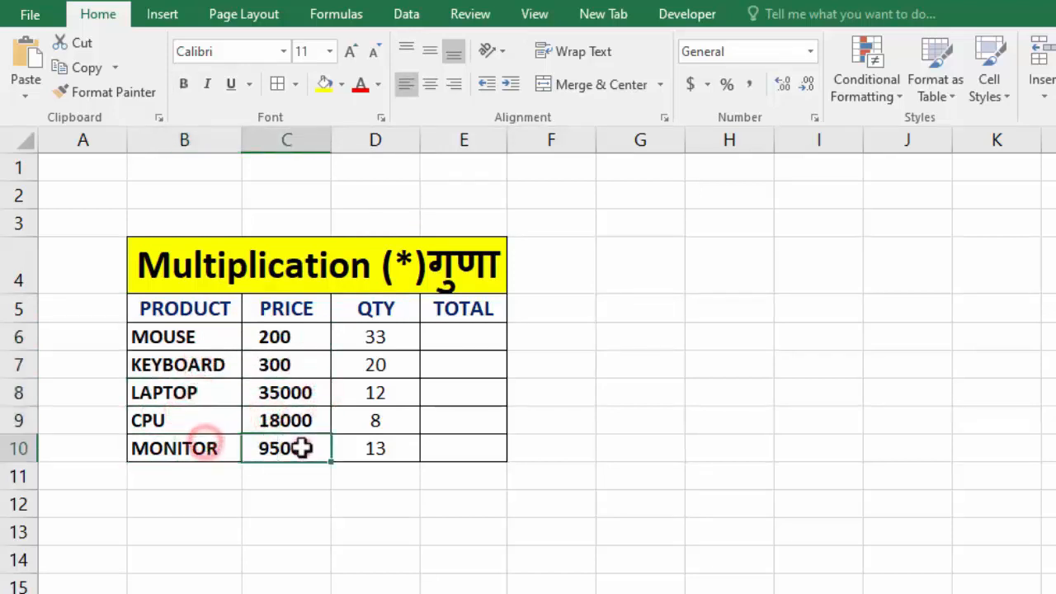
left_click(291, 450)
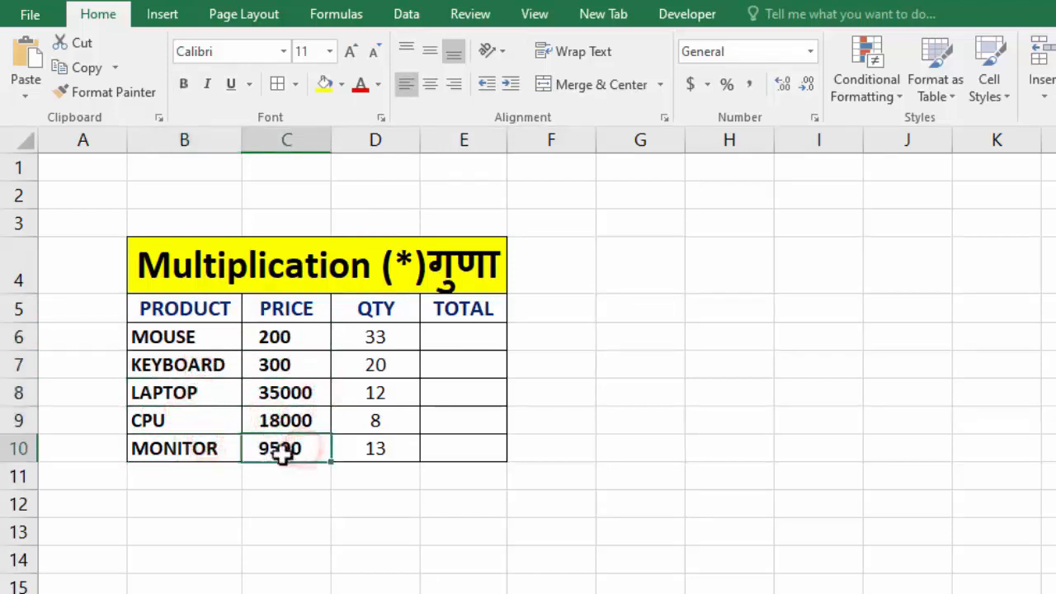
- Compare the price and quantity of the Mouse and Keyboard rows that make up each product's total
left_click(149, 334)
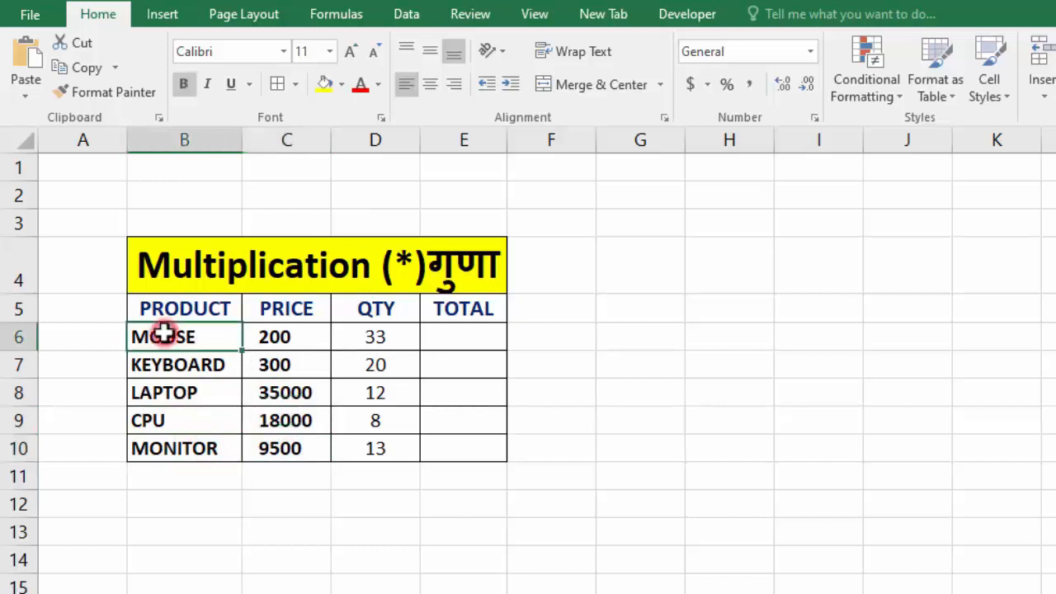
left_click(305, 337)
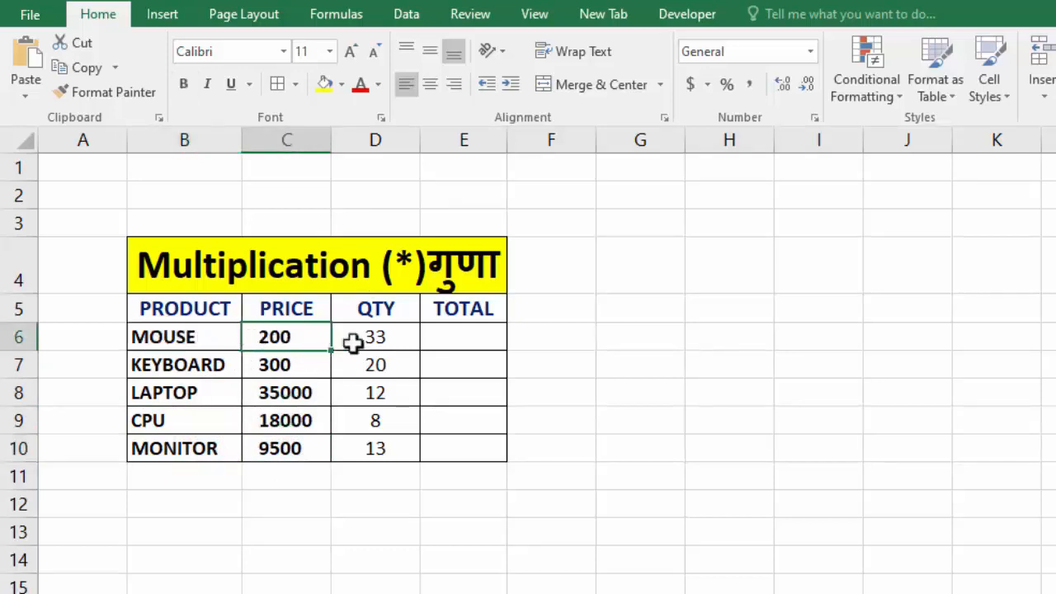
left_click(355, 341)
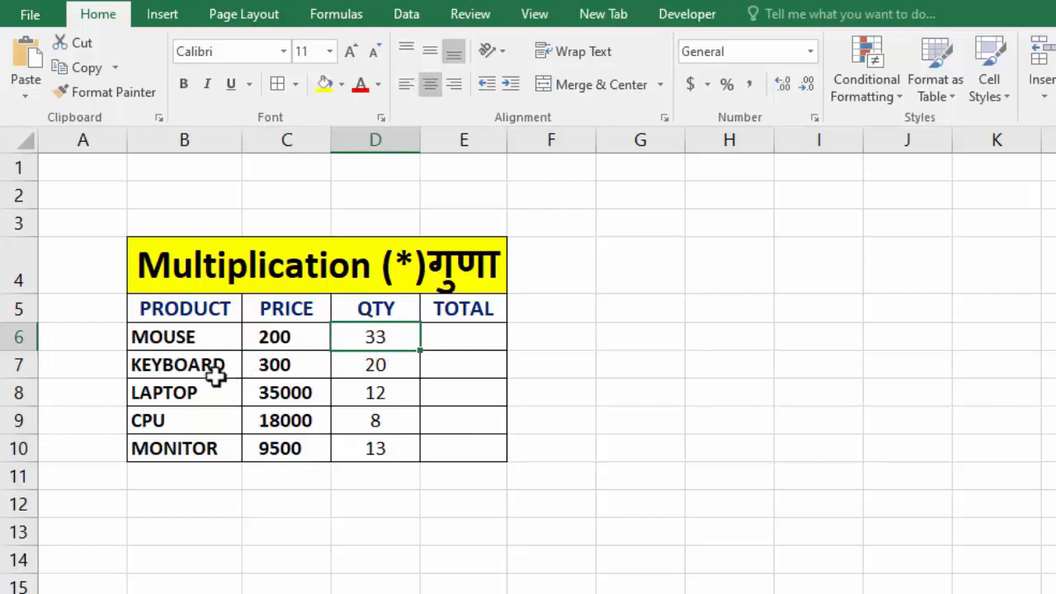
left_click(299, 367)
left_click(381, 368)
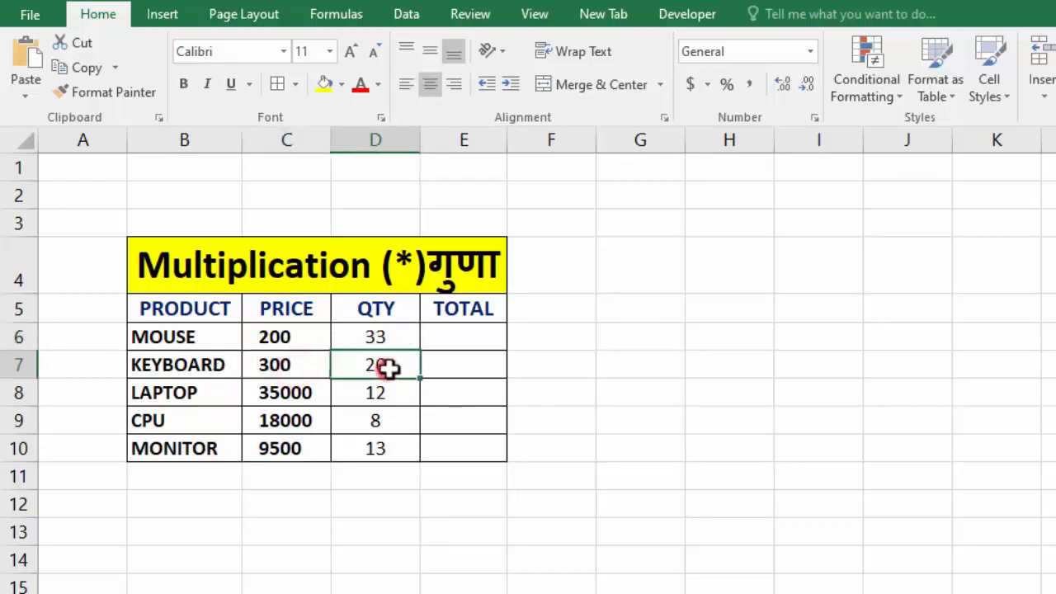
left_click(459, 331)
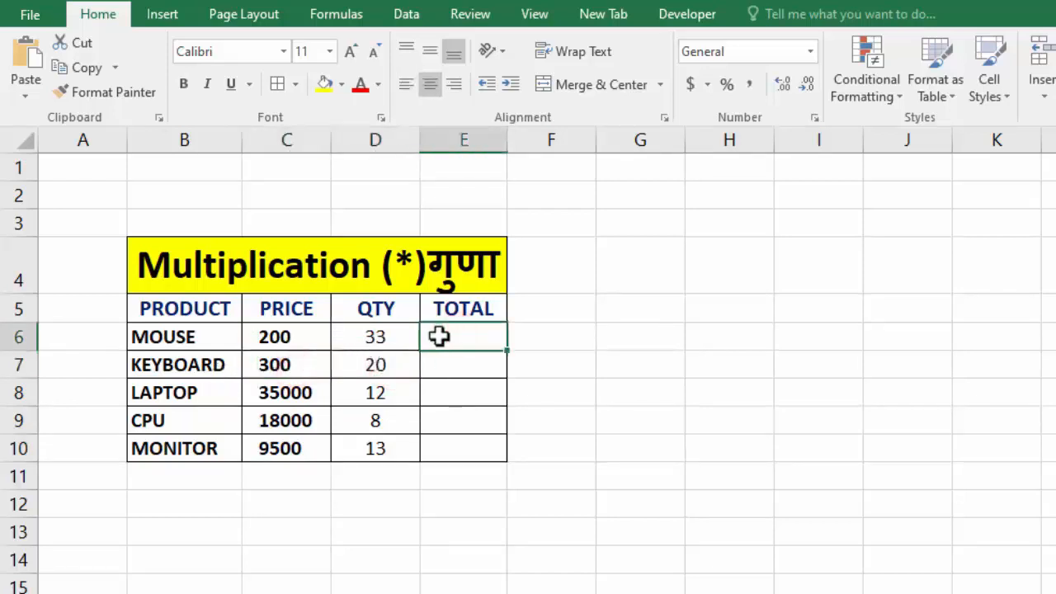
left_click(274, 337)
left_click(388, 336)
left_click(280, 334)
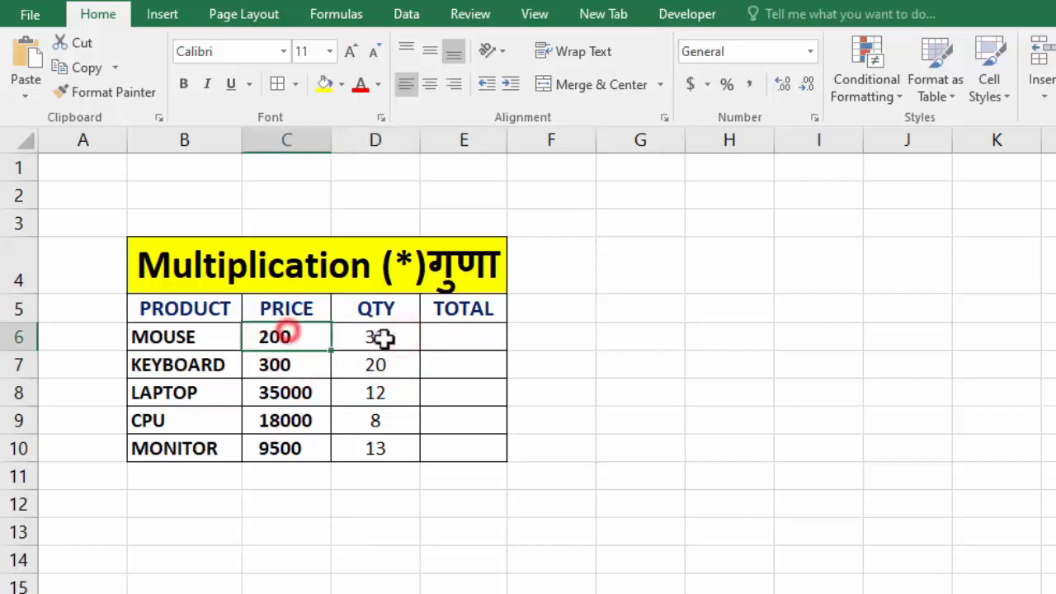
left_click(382, 338)
left_click(275, 337)
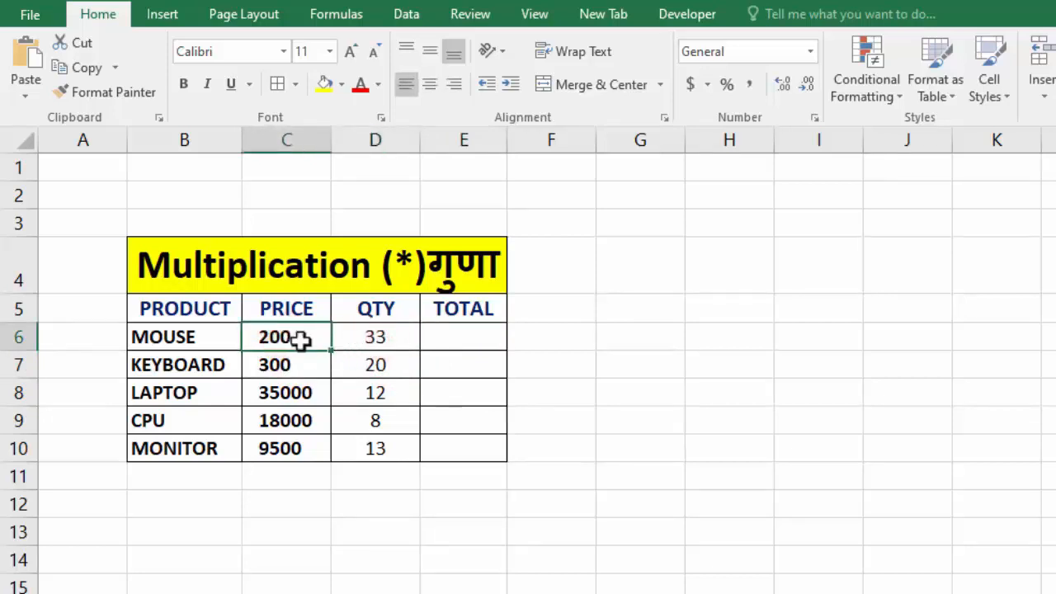
left_click(373, 339)
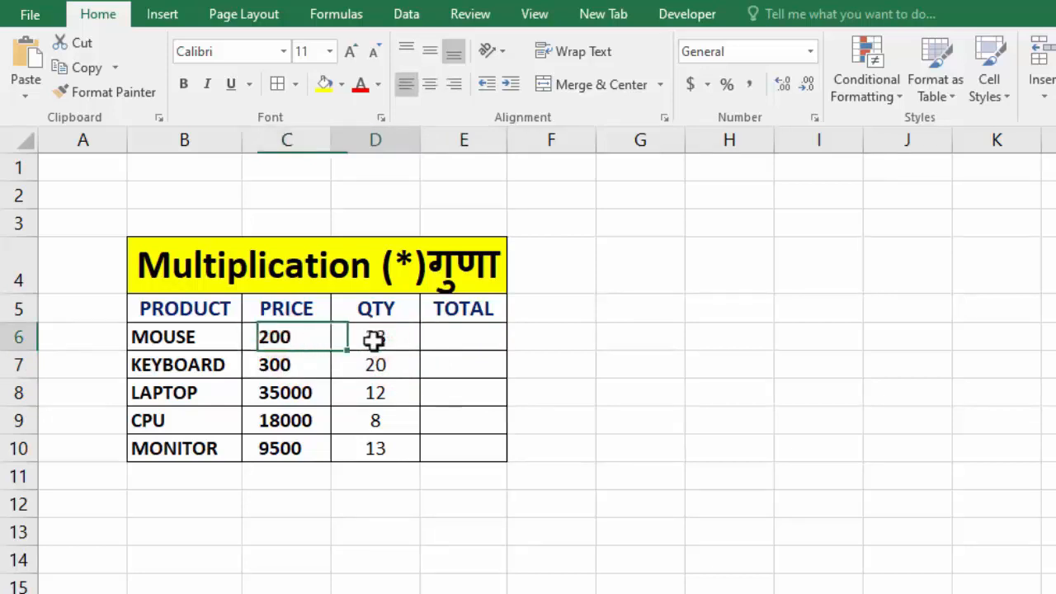
- Calculate the Mouse total in E6 with the formula =C6*D6
left_click(467, 343)
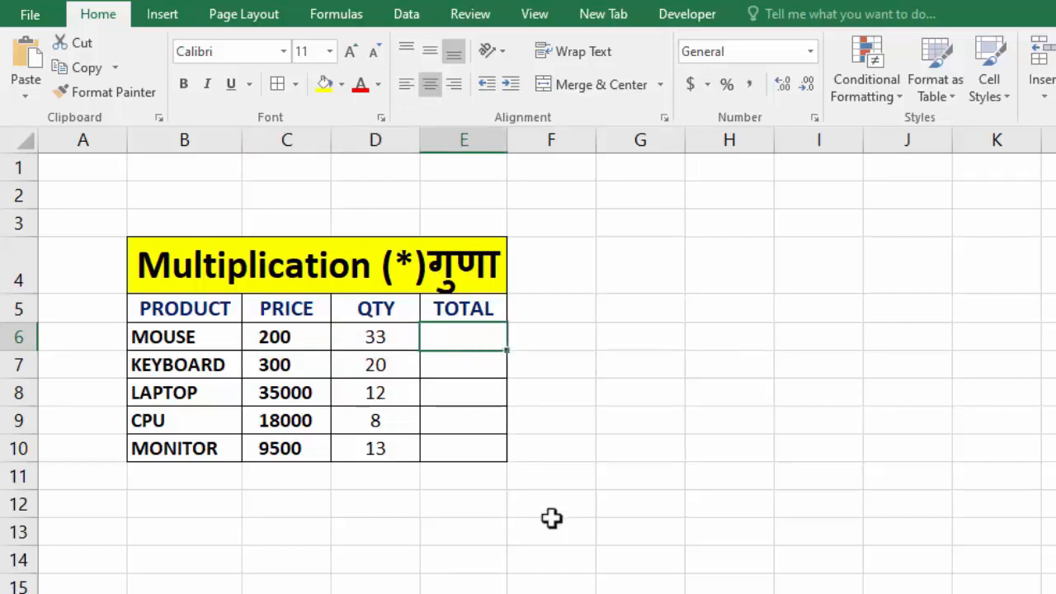
type("=")
left_click(263, 342)
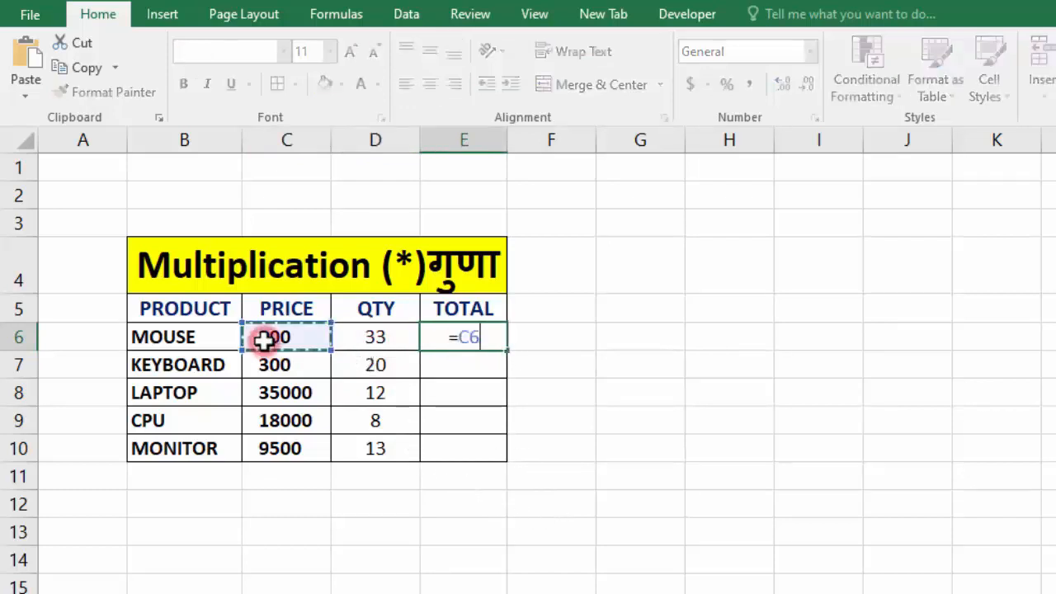
type("*")
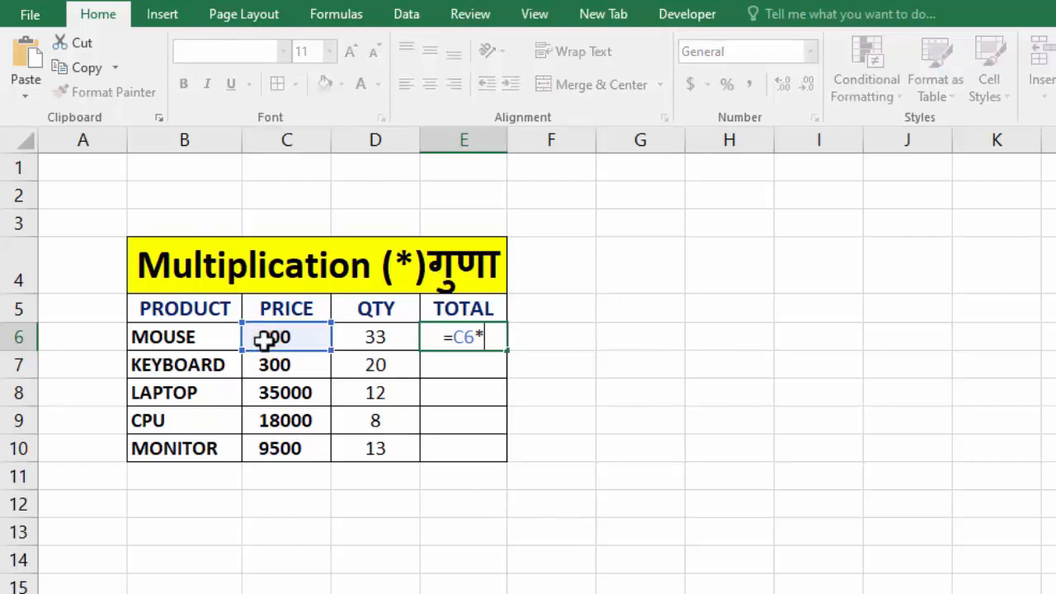
left_click(378, 345)
key("Return")
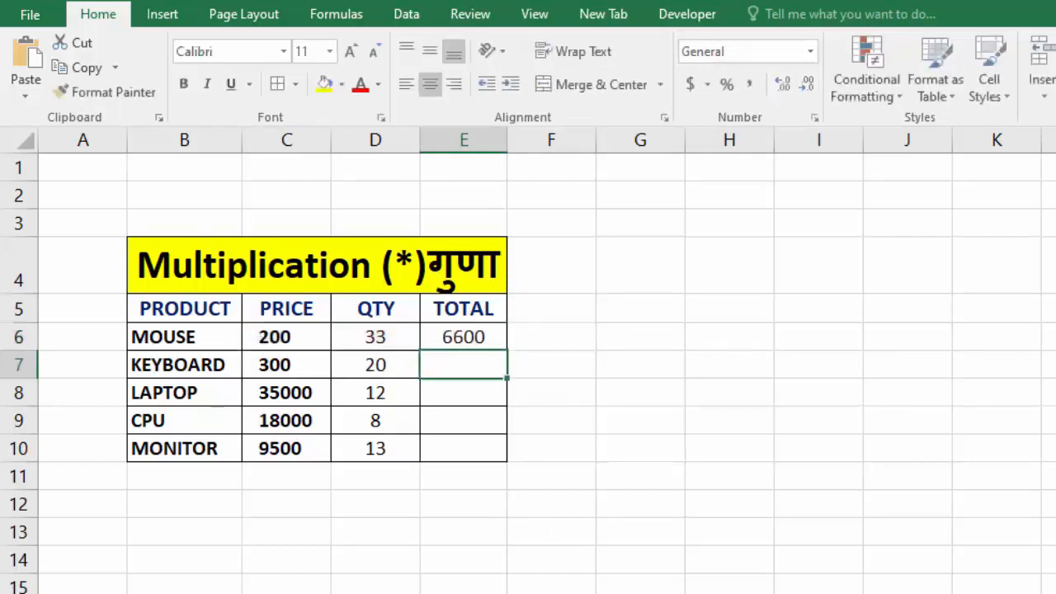
- Fill the multiplication formula from E6 down to E10 and check the totals against the product rows
left_click(469, 340)
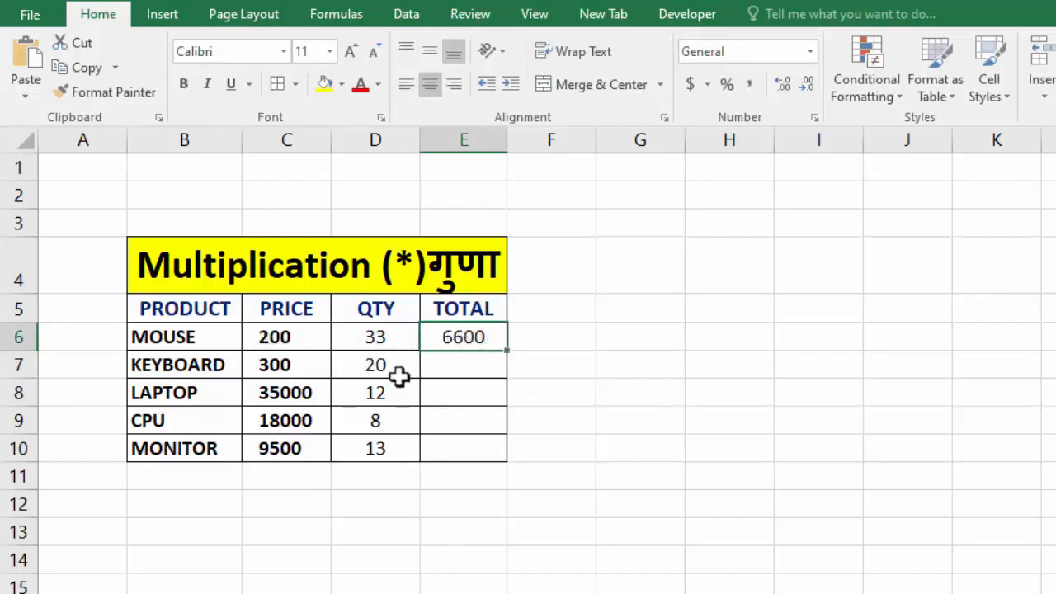
left_click_drag(506, 353, 512, 378)
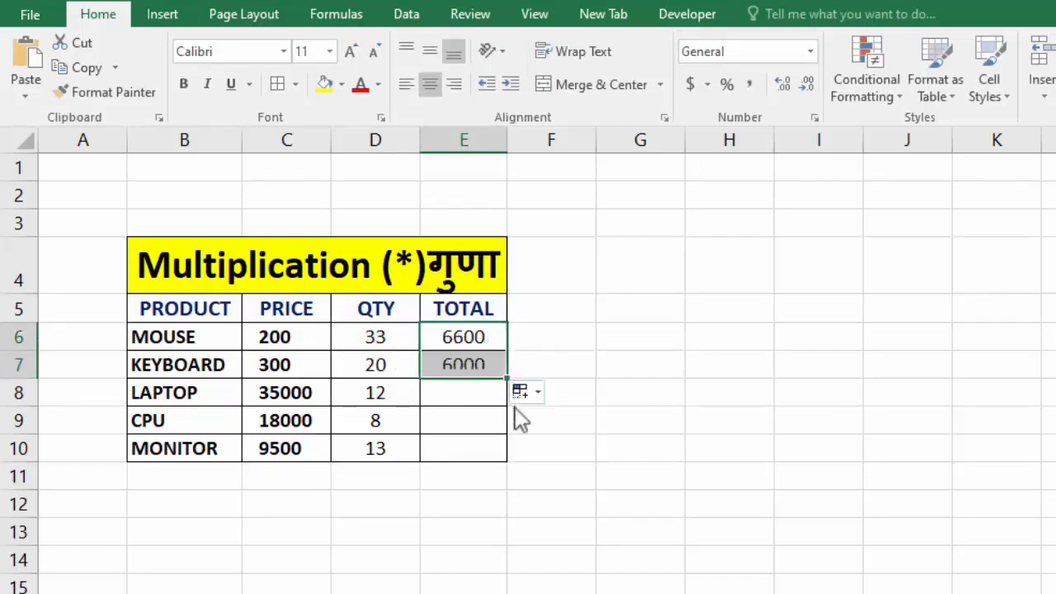
left_click(479, 371)
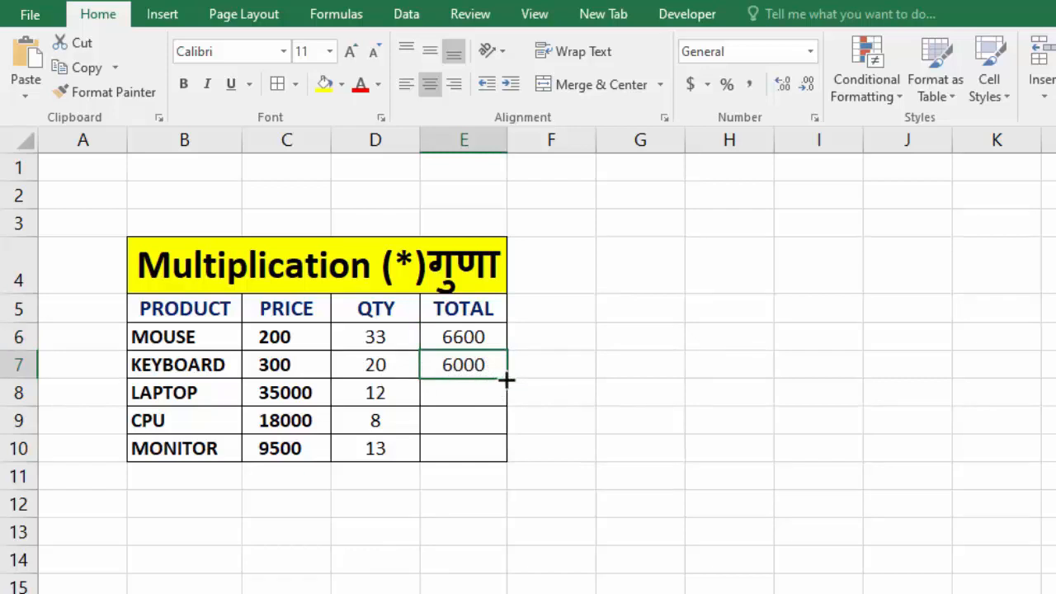
left_click_drag(507, 378, 504, 458)
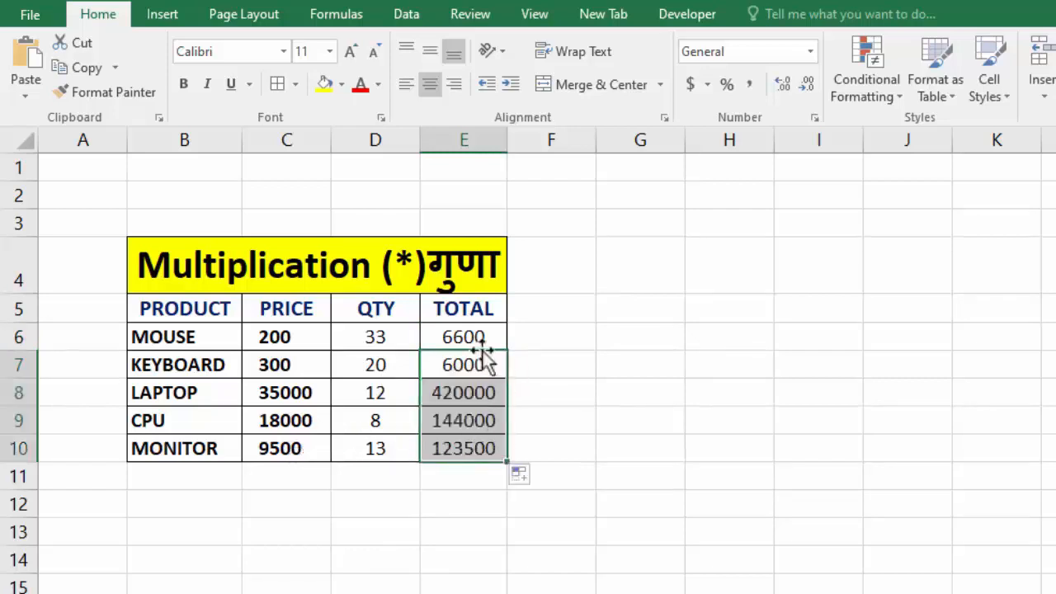
left_click(198, 336)
left_click(467, 341)
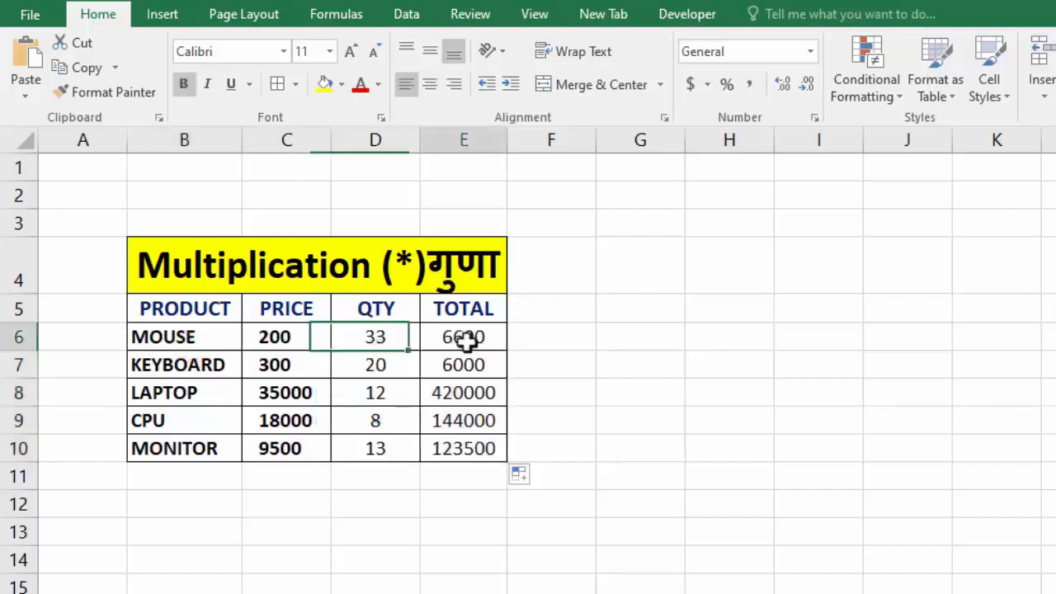
left_click(231, 452)
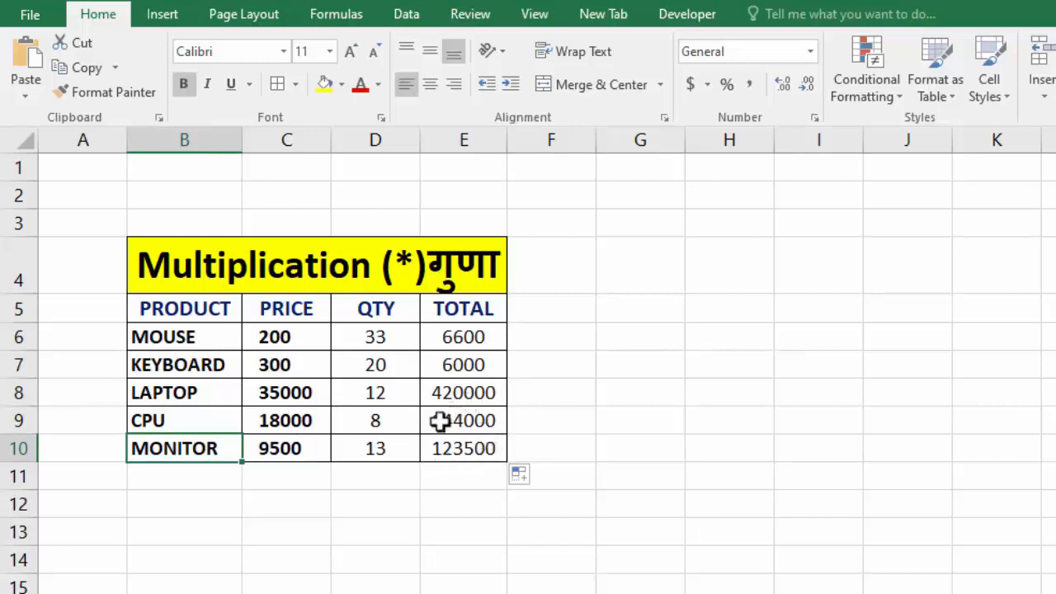
left_click(385, 335)
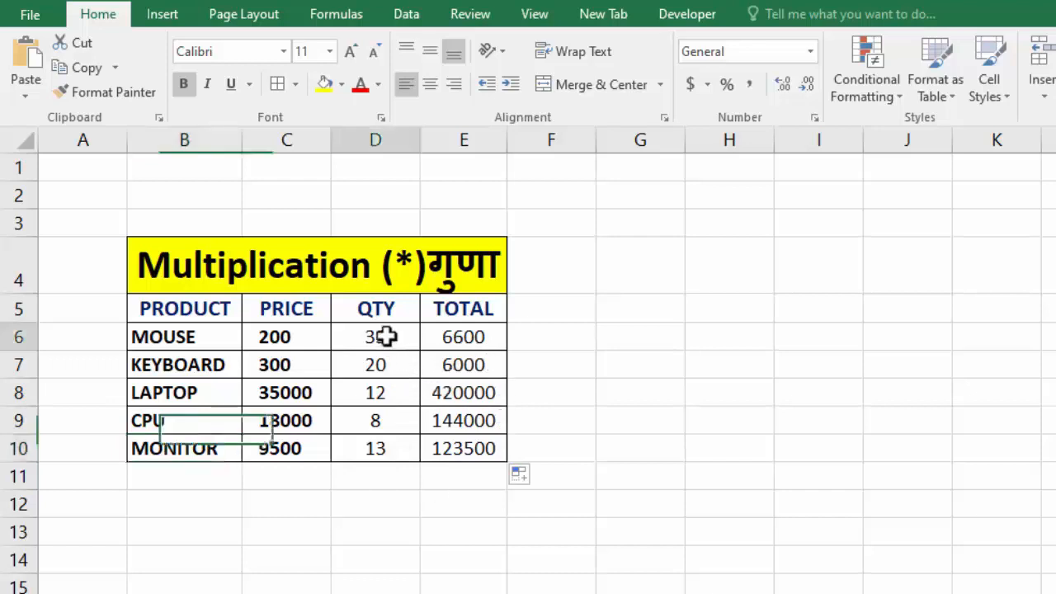
- Clear the existing percentages from D5:D9 in the table on the Divide worksheet
left_click(326, 334)
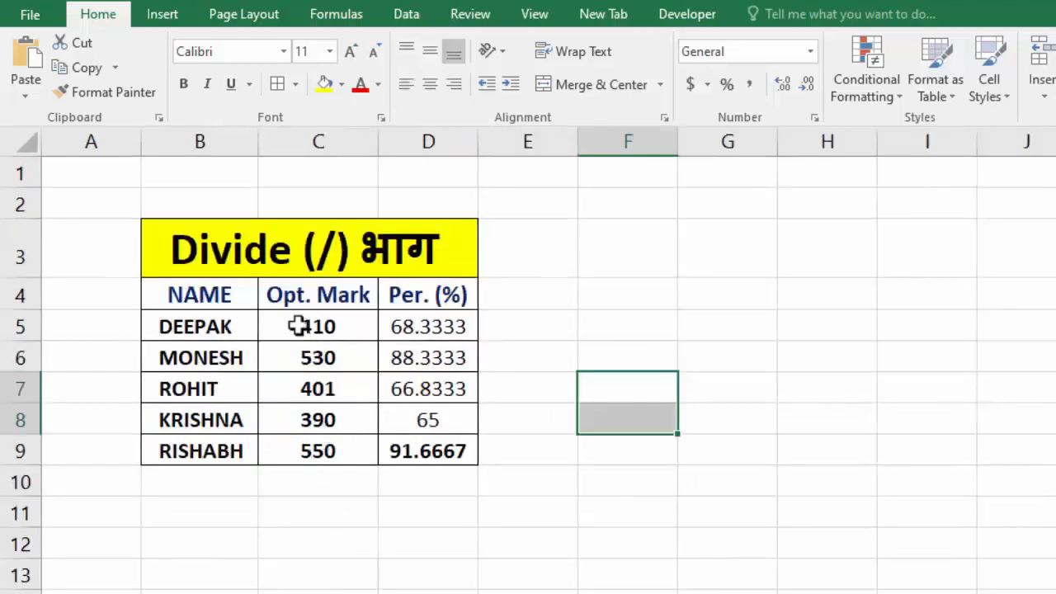
left_click_drag(415, 330, 424, 449)
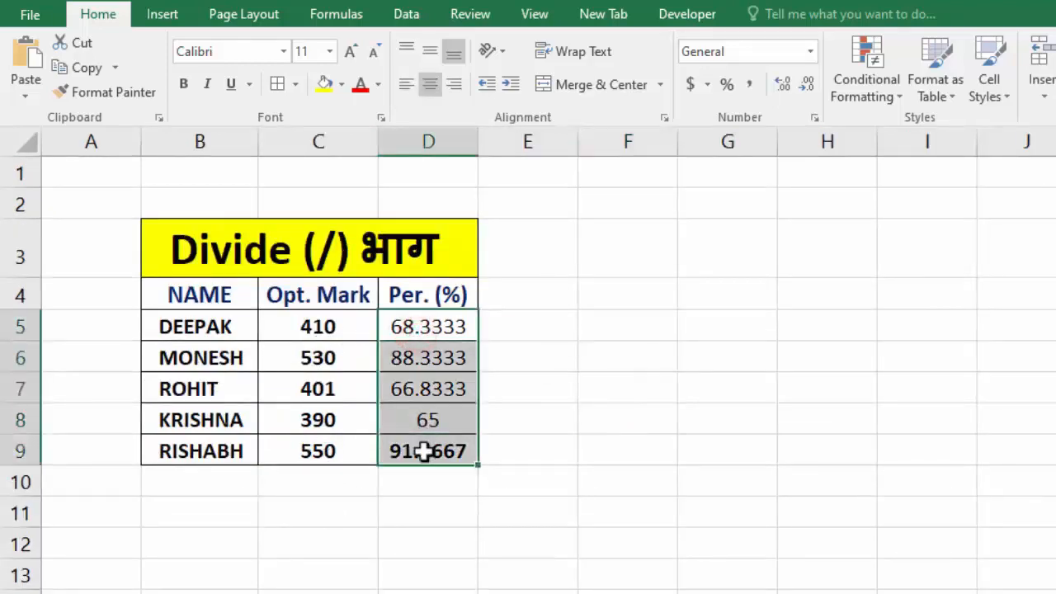
left_click(415, 524)
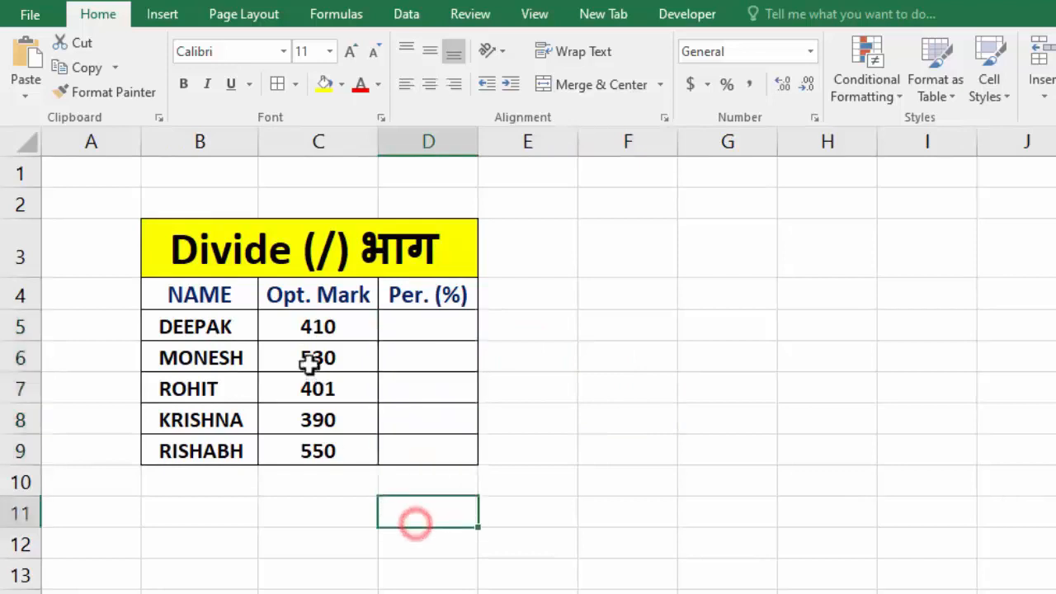
- Review the obtained marks in C5:C9 against the student names in the Divide table
left_click_drag(319, 328, 321, 443)
left_click(213, 327)
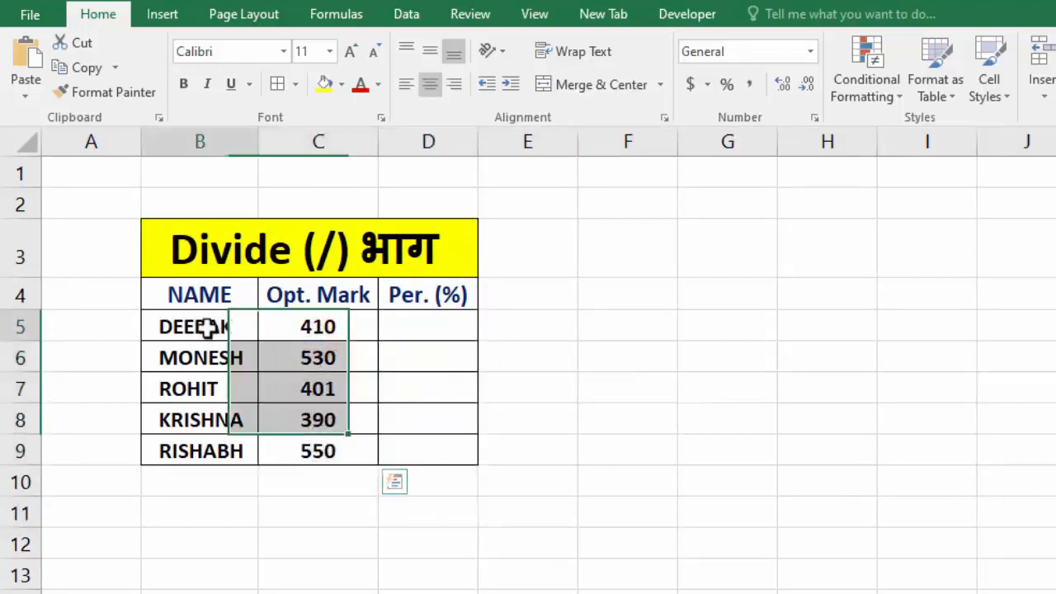
left_click(290, 328)
left_click(244, 359)
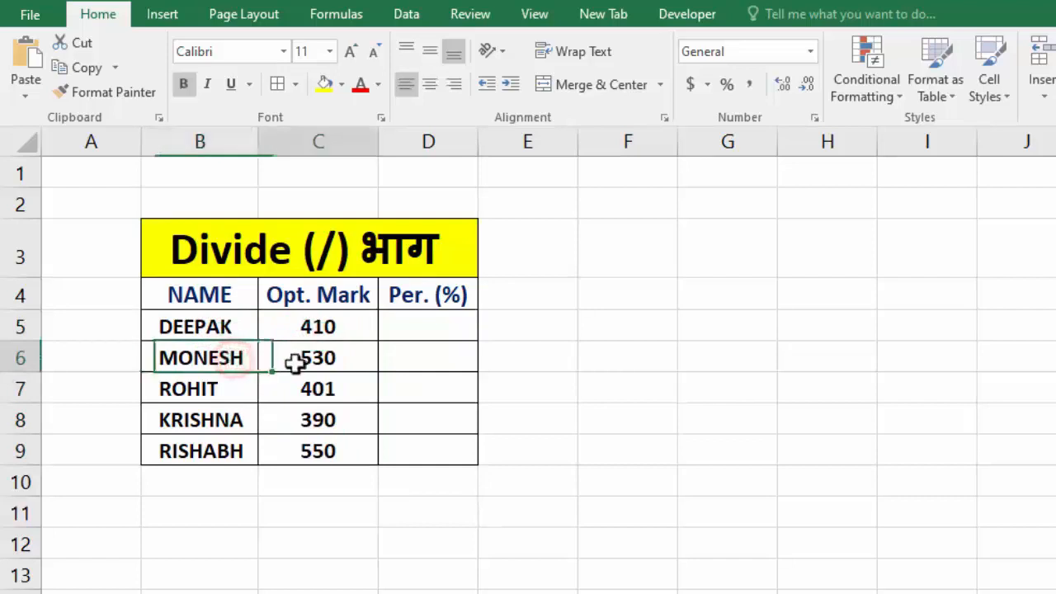
left_click(295, 363)
left_click(206, 412)
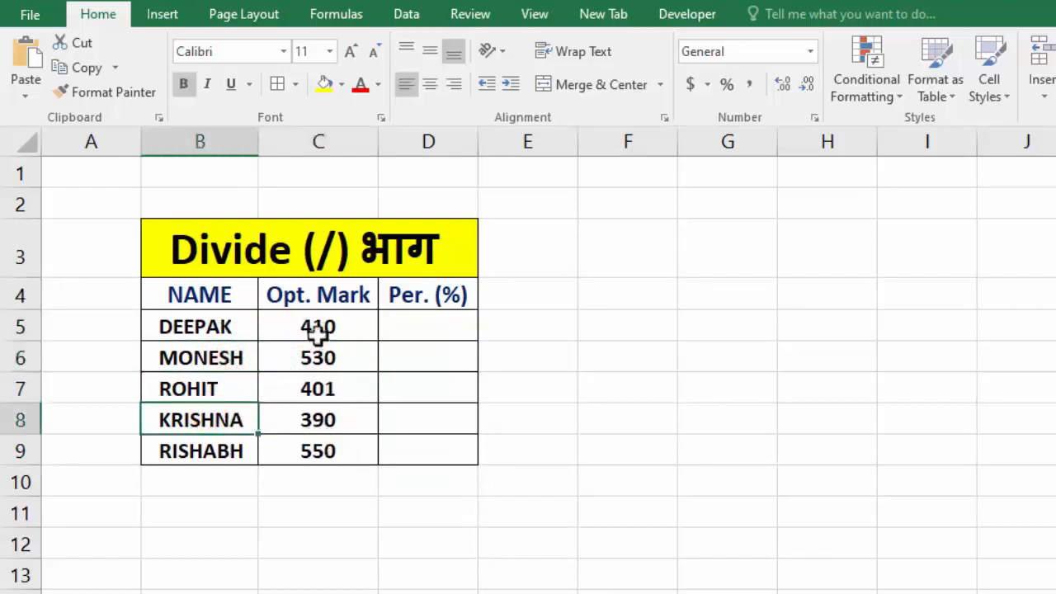
- Calculate the first student's percentage in D5 with the formula =C5/6 and fill it down to D9
left_click(407, 344)
left_click(415, 333)
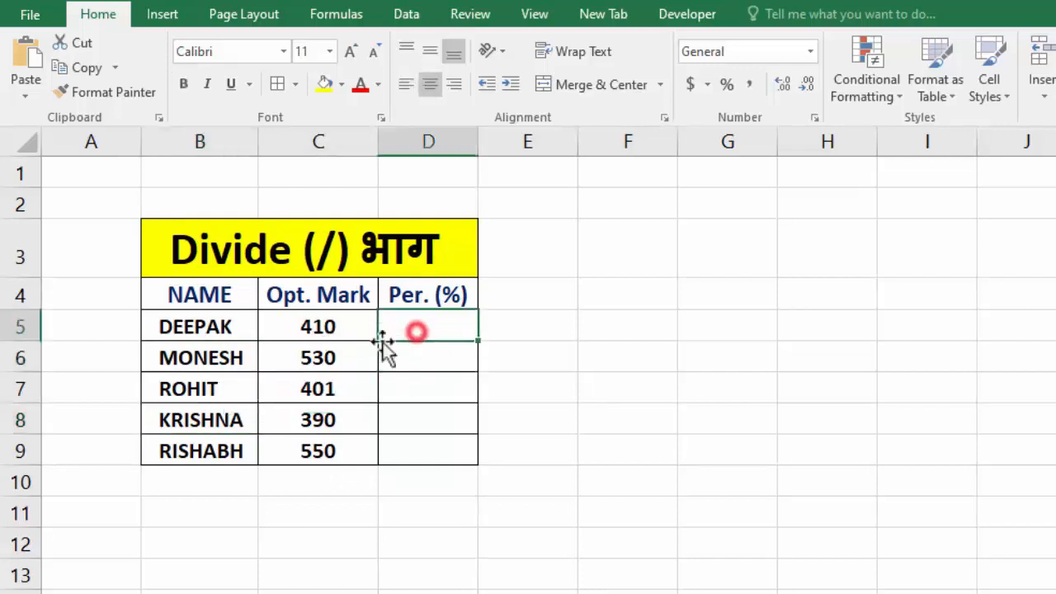
type("=")
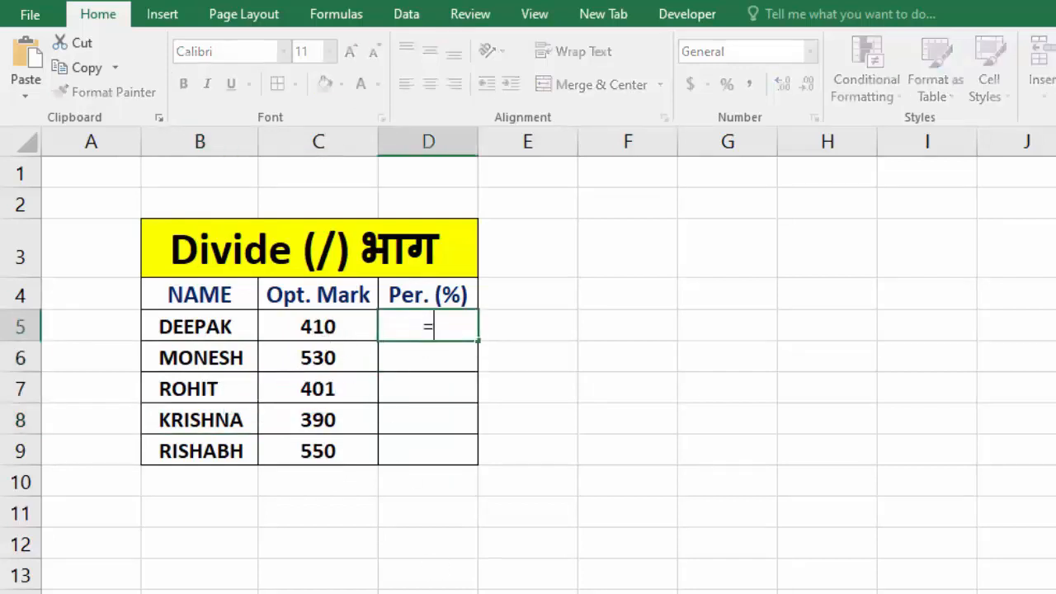
left_click(328, 332)
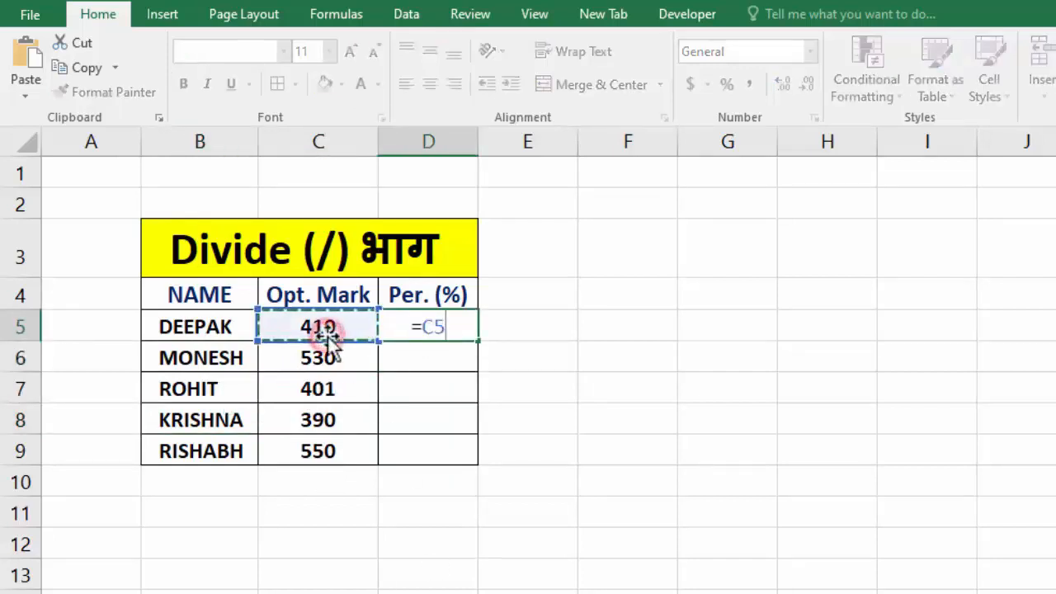
type("/")
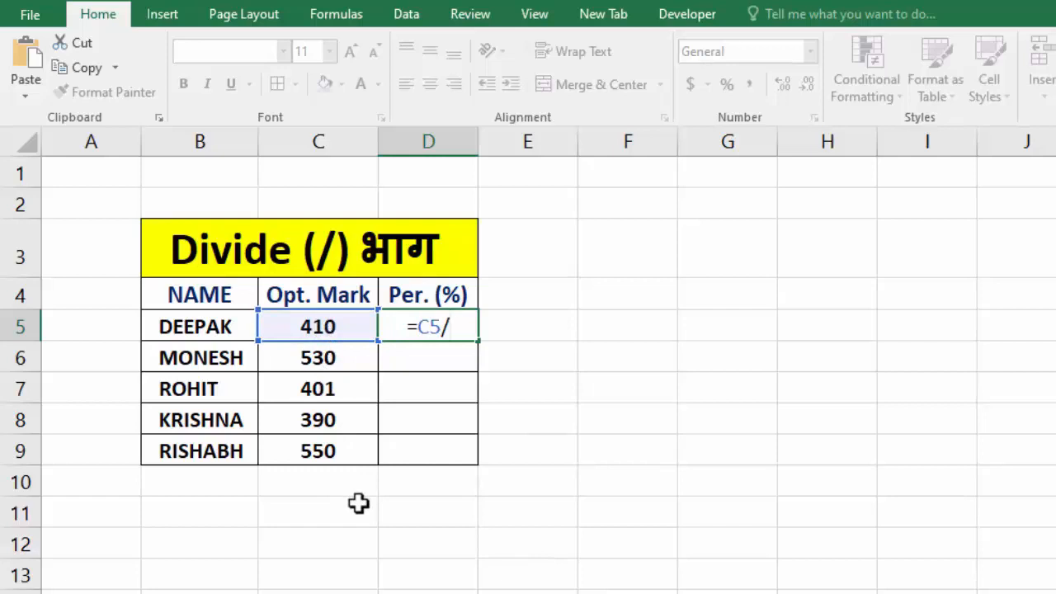
type("6")
key("Return")
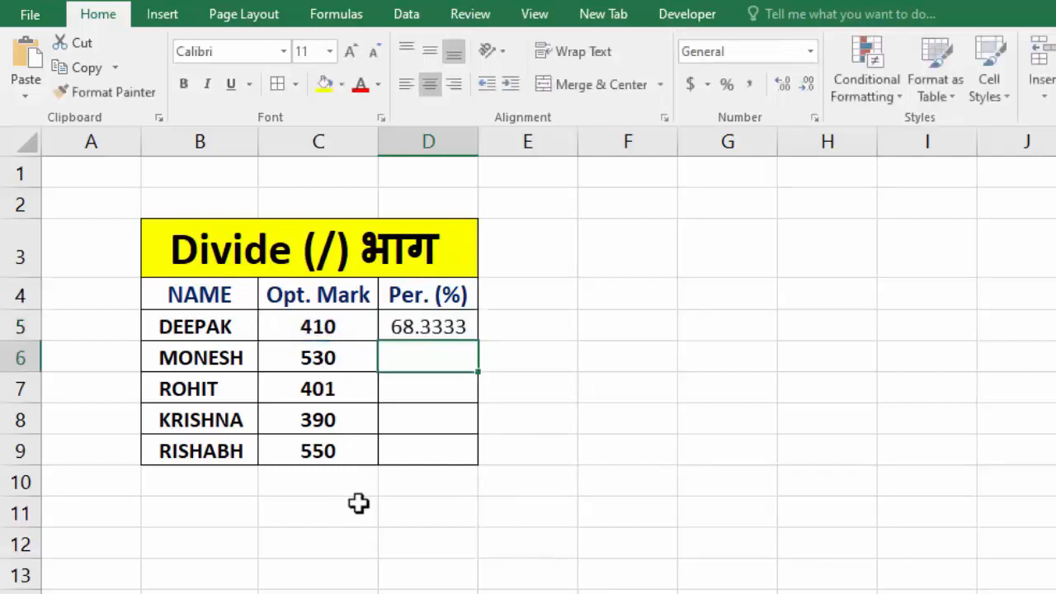
left_click(413, 332)
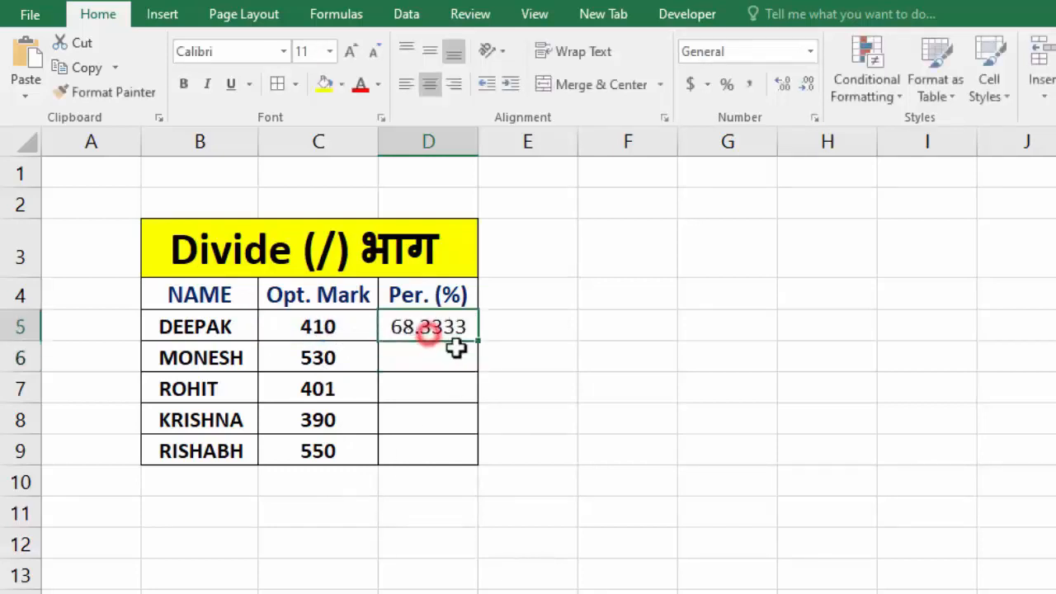
left_click_drag(478, 340, 467, 464)
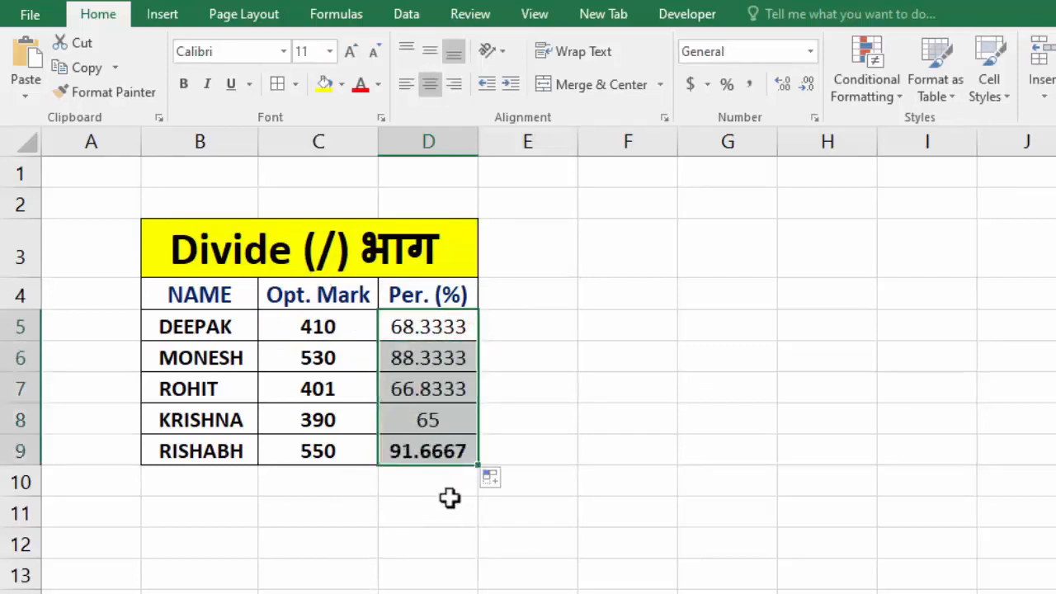
- Enter the sample value 2 in both C11 and D11 below the table
left_click(283, 520)
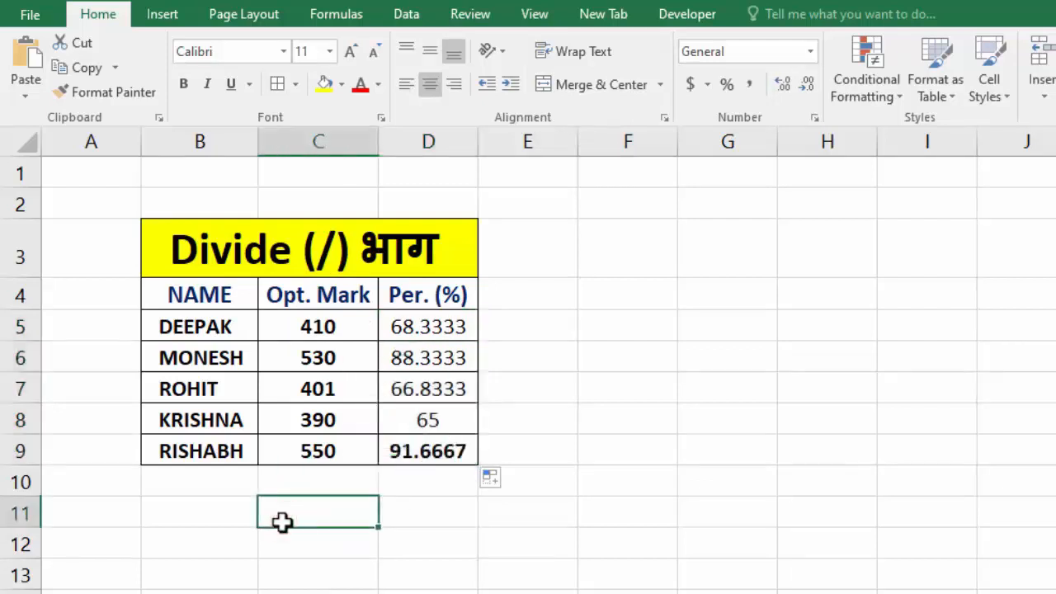
type("2")
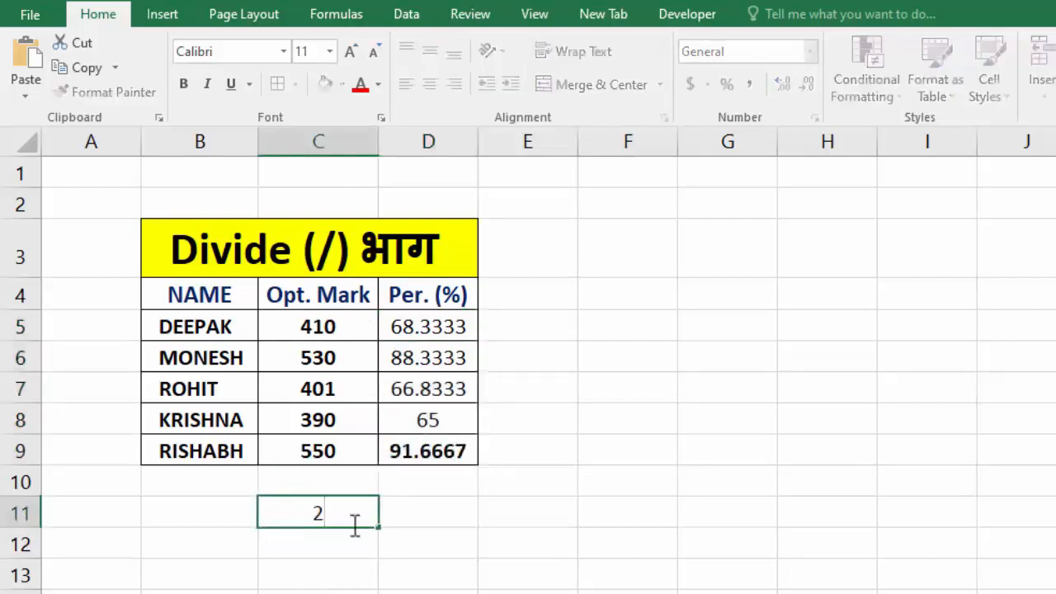
left_click(404, 519)
type("2")
- Divide the two sample values in C12 with the formula =C11/D11, and clear the sample cells C11:D13
left_click_drag(283, 536, 306, 552)
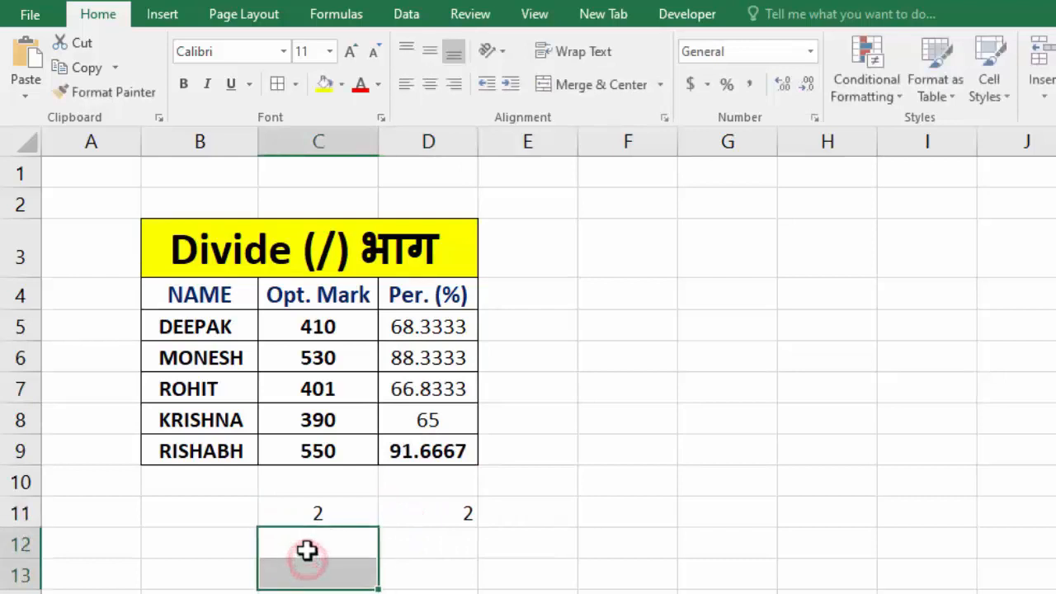
type("=")
left_click(318, 514)
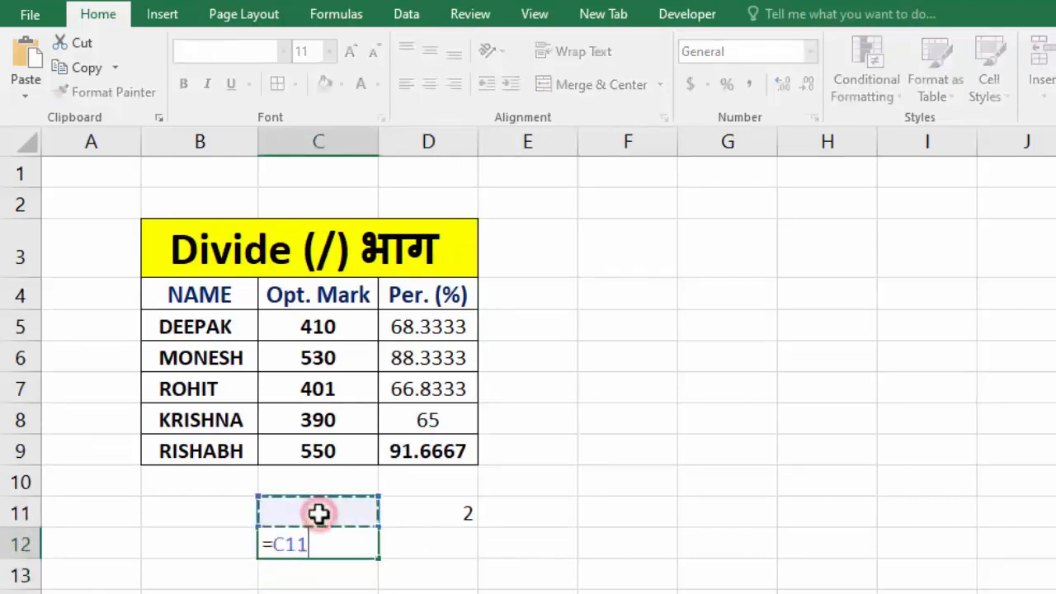
type("/")
left_click(439, 514)
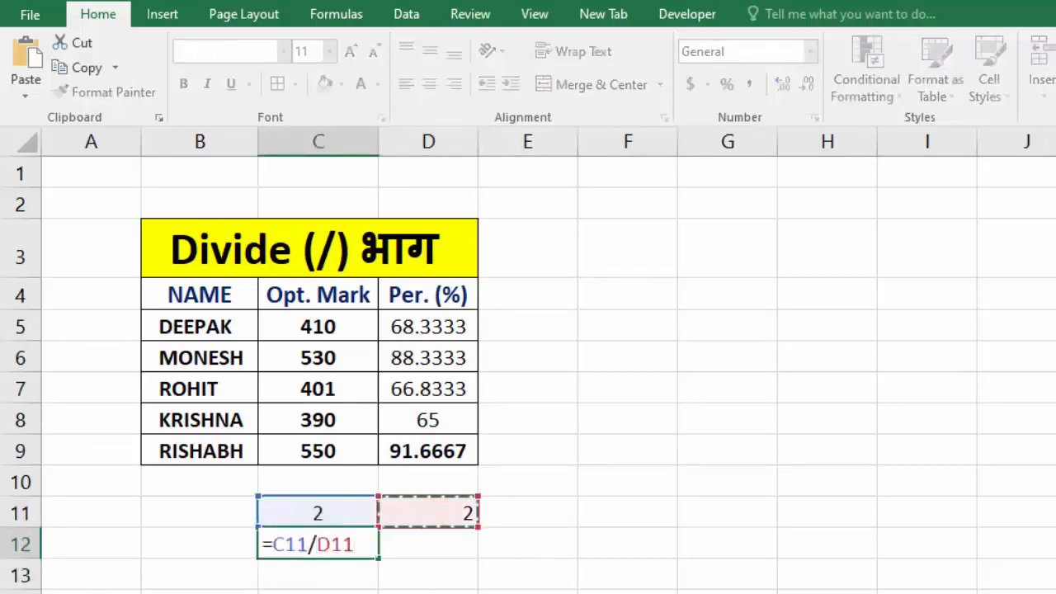
key("Return")
left_click_drag(337, 515, 473, 583)
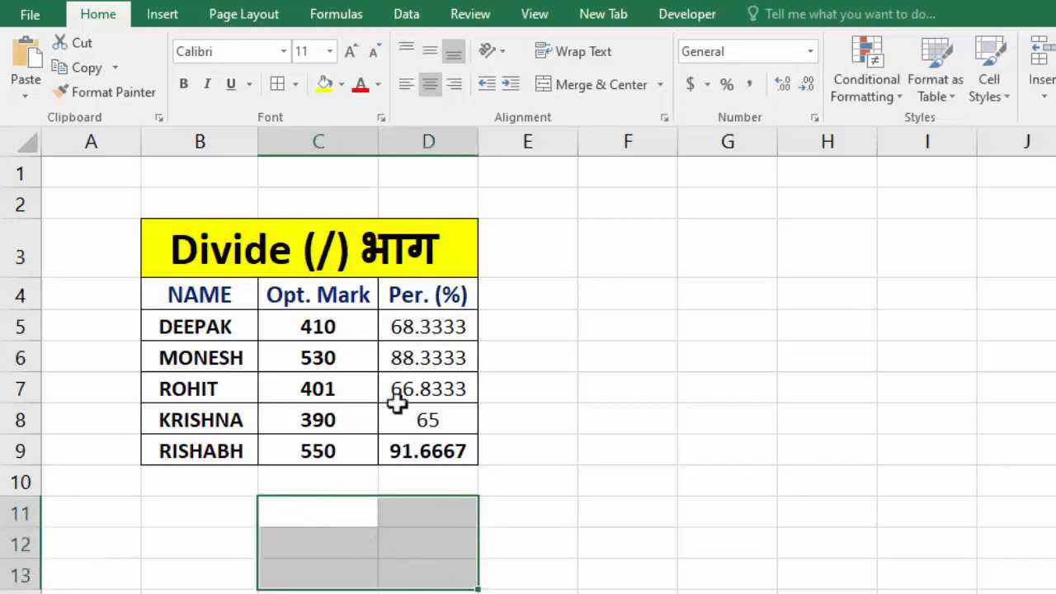
left_click(394, 483)
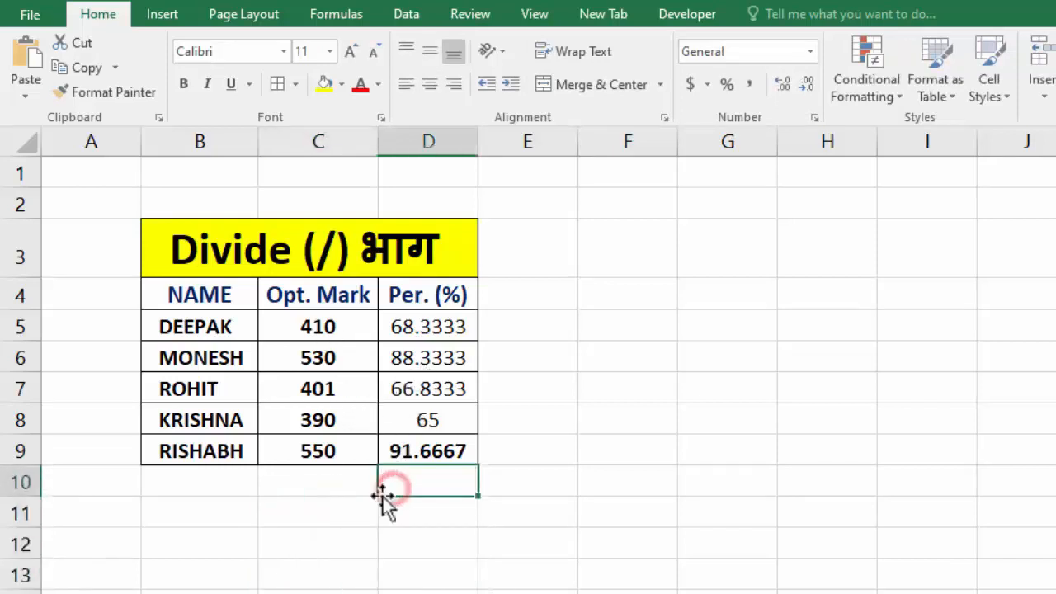